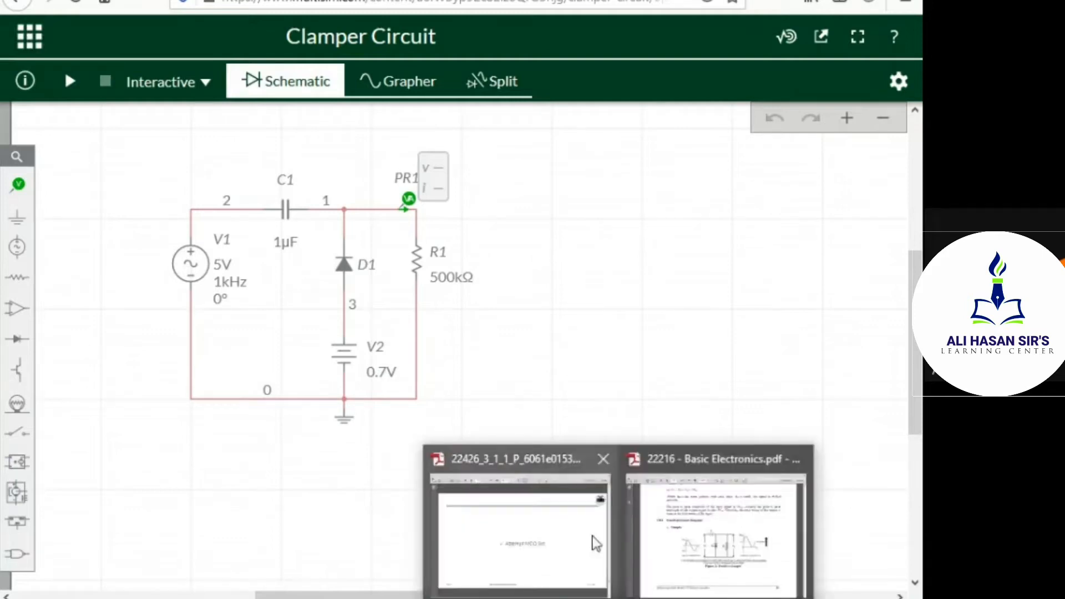
# Step: Look up the positive clamper sample circuit in the 22216 - Basic Electronics PDF and return to the Clamper Circuit schematic
pyautogui.click(698, 533)
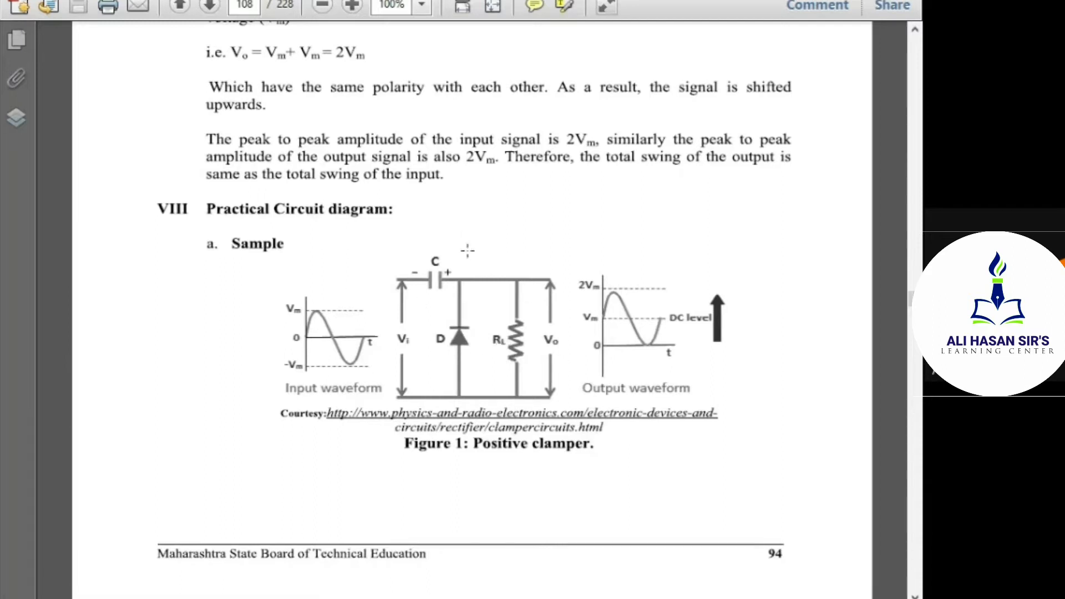
pyautogui.moveTo(616, 593)
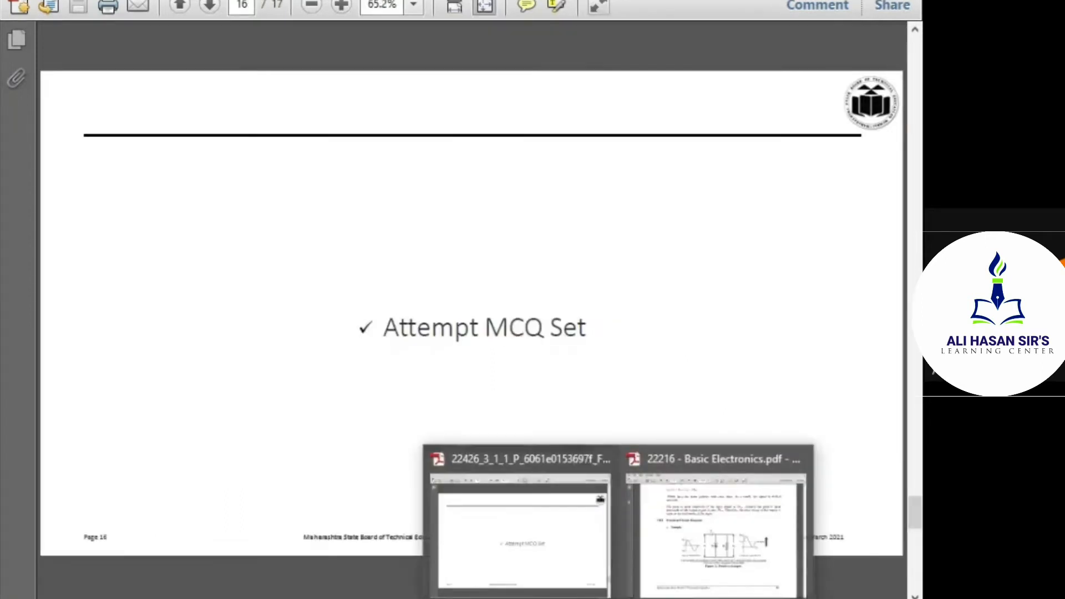
pyautogui.moveTo(504, 580)
pyautogui.click(458, 540)
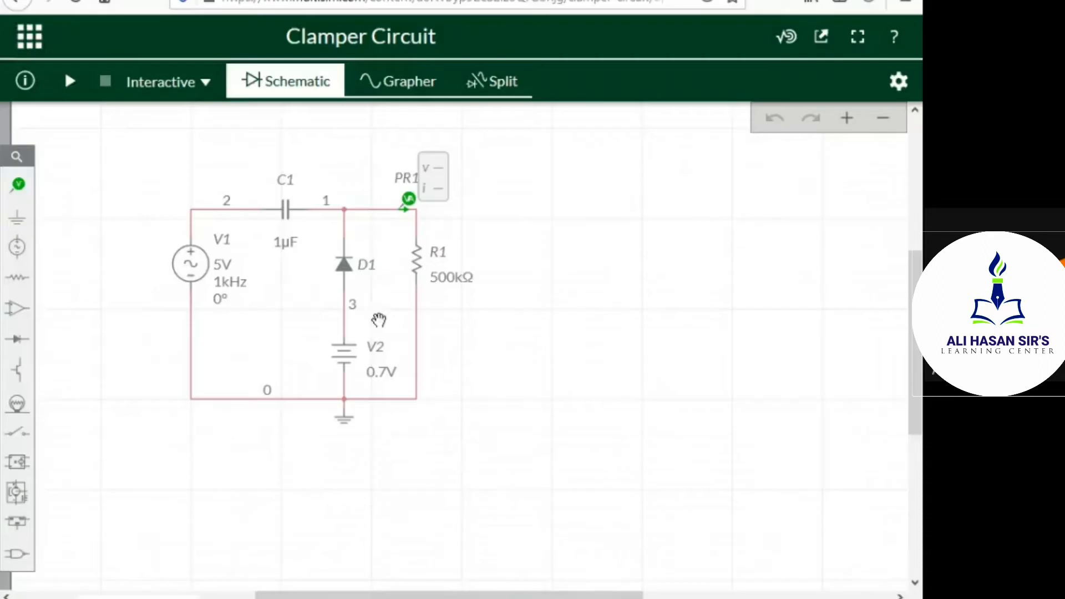
# Step: Delete battery V2, wire diode D1 straight to the ground node, and compare the circuit with the PDF's sample diagram
pyautogui.click(351, 352)
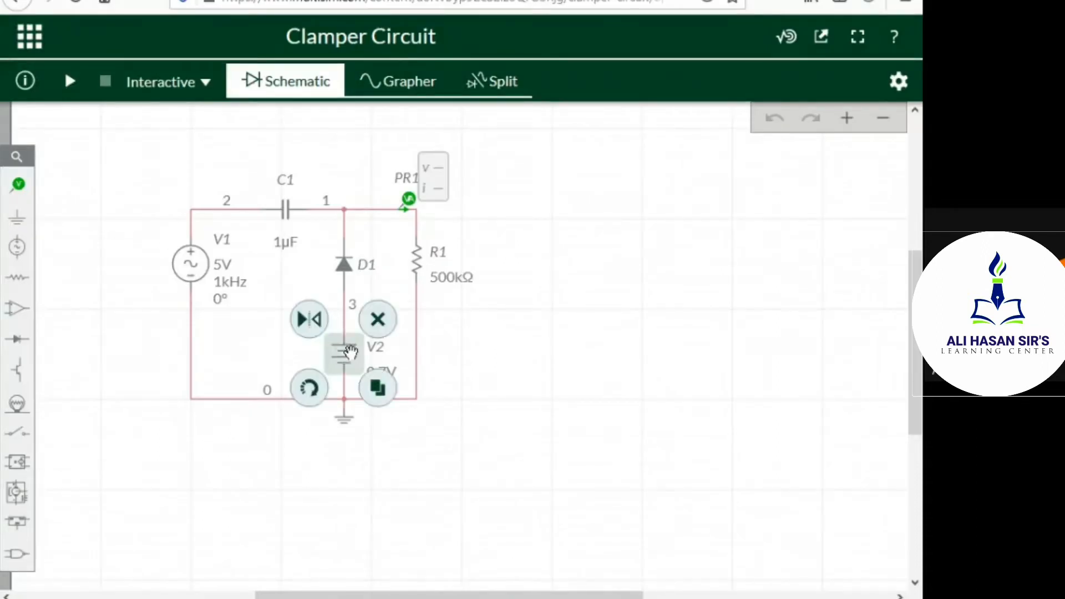
pyautogui.click(380, 325)
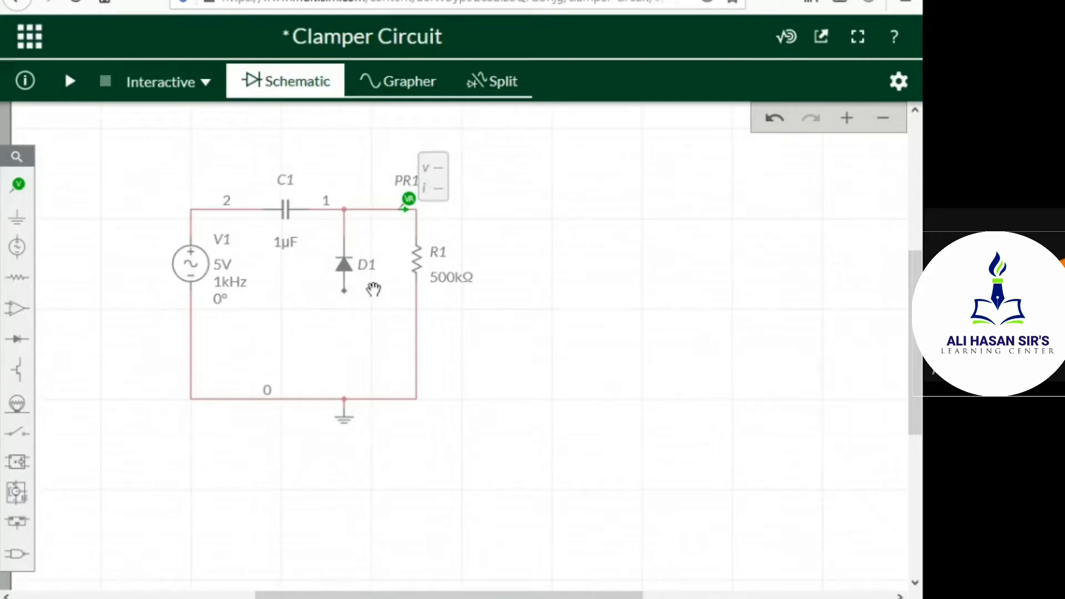
pyautogui.click(345, 290)
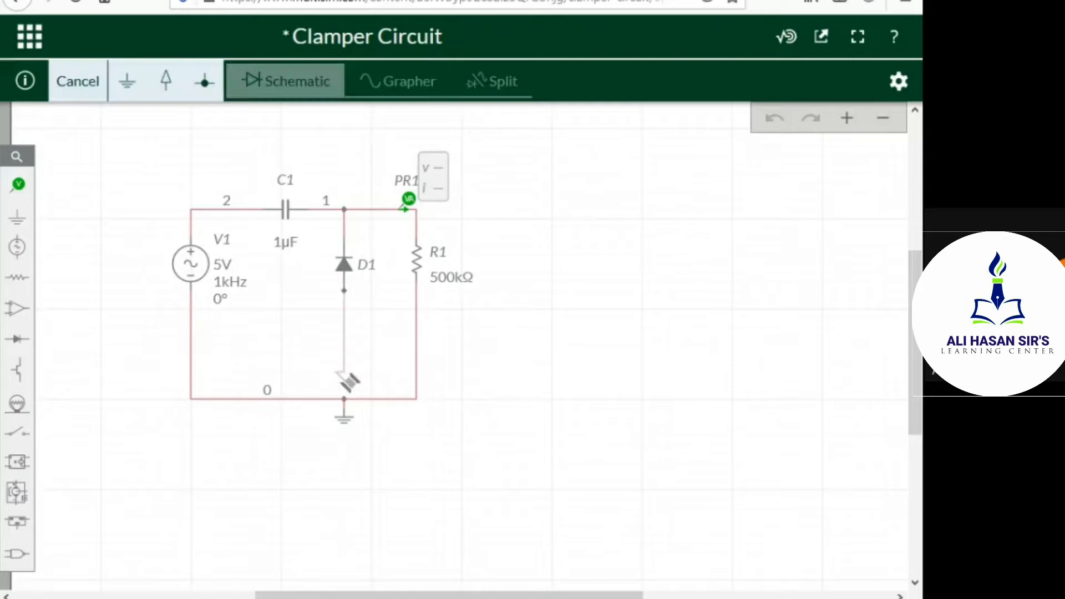
pyautogui.click(342, 399)
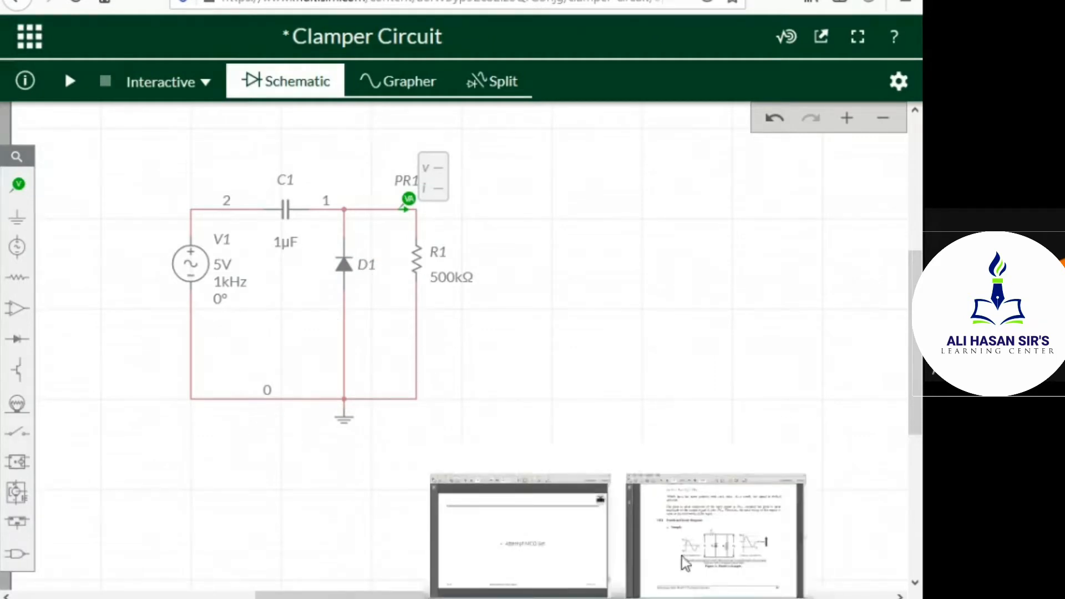
pyautogui.click(681, 556)
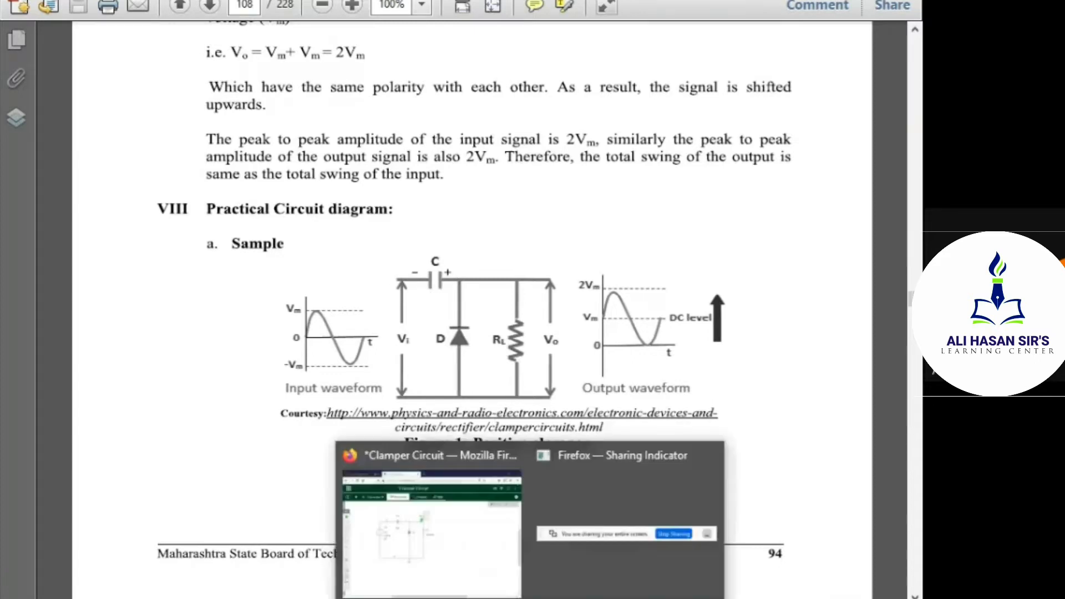
pyautogui.click(446, 554)
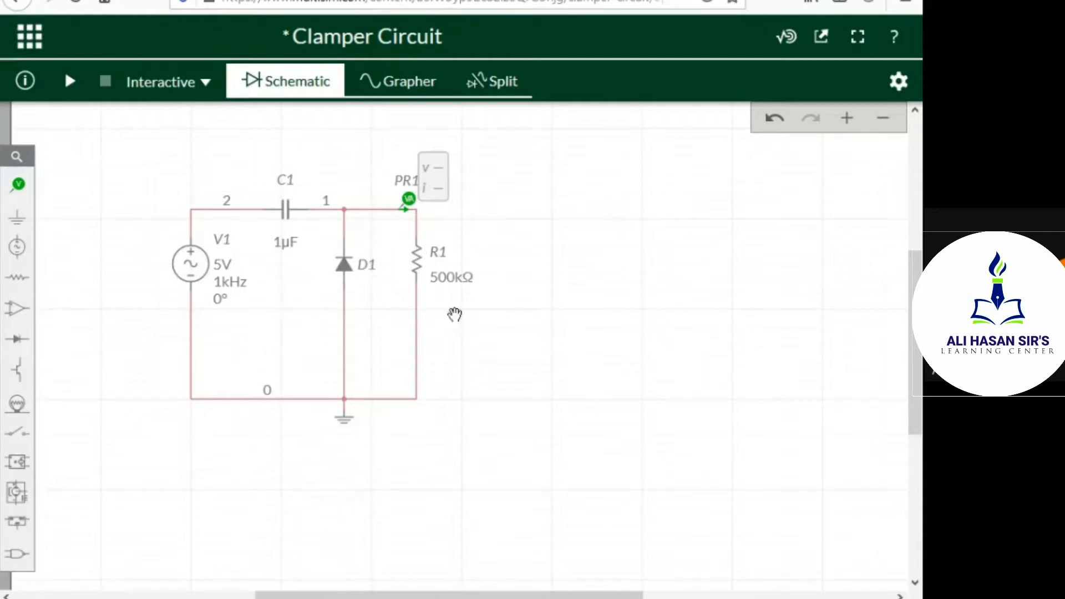
# Step: Set the resistance of load resistor R1 to 1000 Ω
pyautogui.click(448, 281)
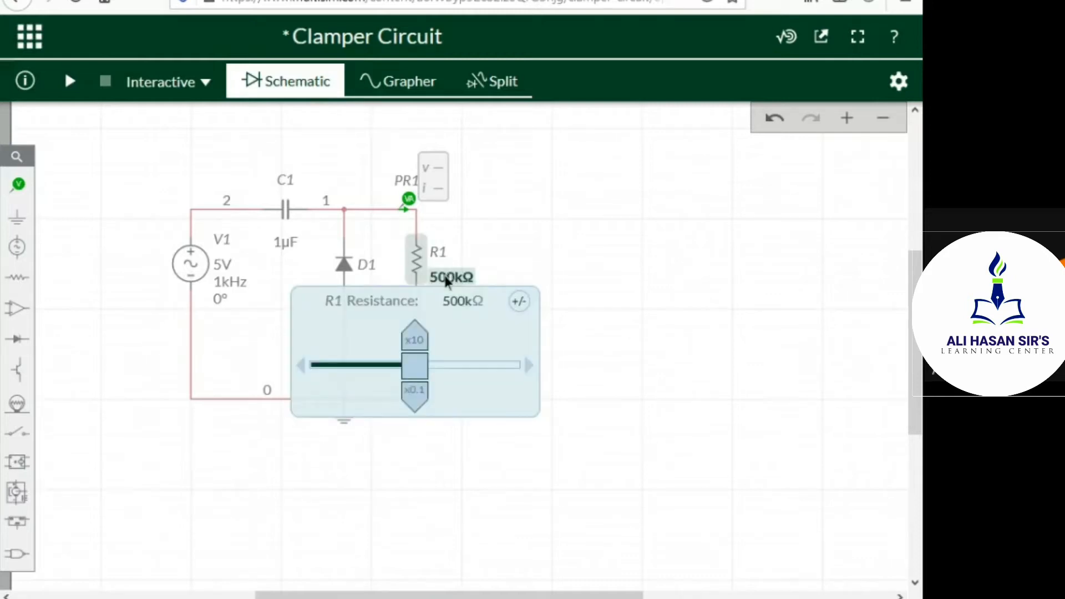
pyautogui.click(412, 342)
pyautogui.click(415, 393)
pyautogui.click(417, 395)
pyautogui.click(417, 395)
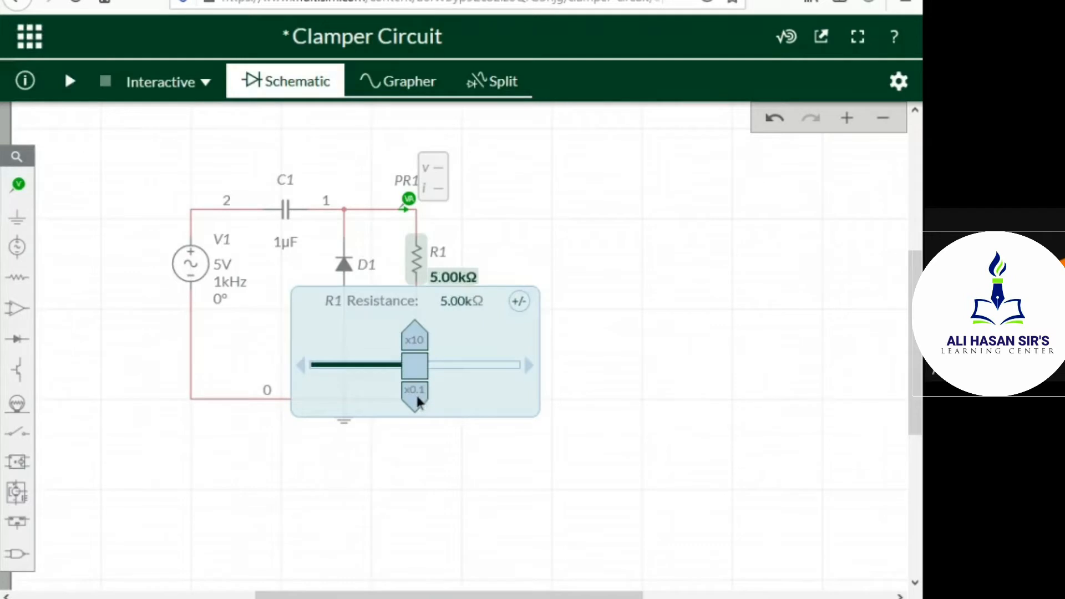
pyautogui.moveTo(423, 335); pyautogui.dragTo(348, 355)
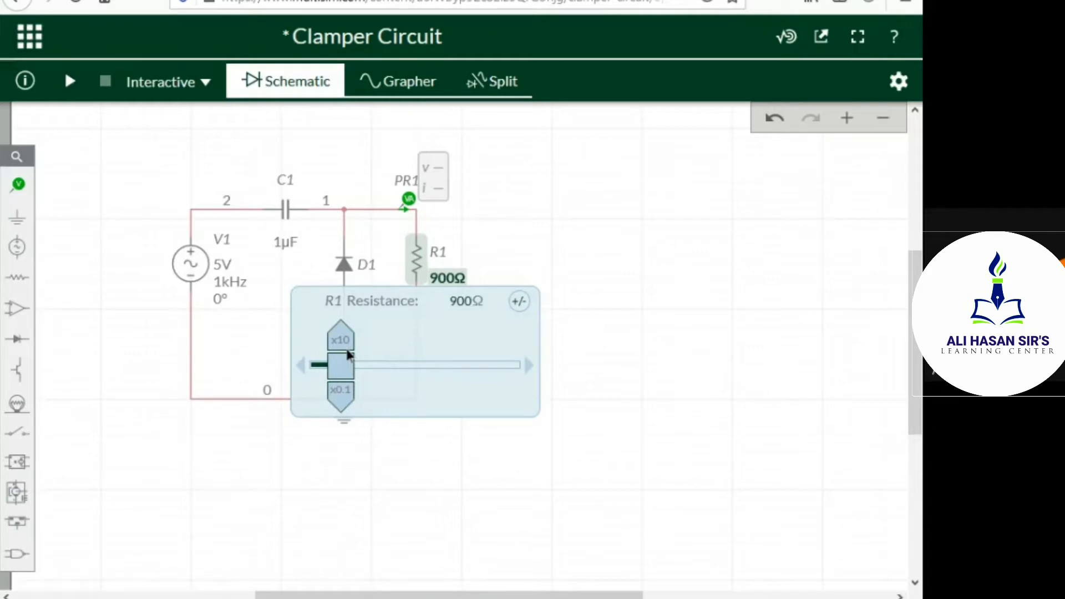
pyautogui.moveTo(348, 355); pyautogui.dragTo(350, 355)
pyautogui.click(461, 301)
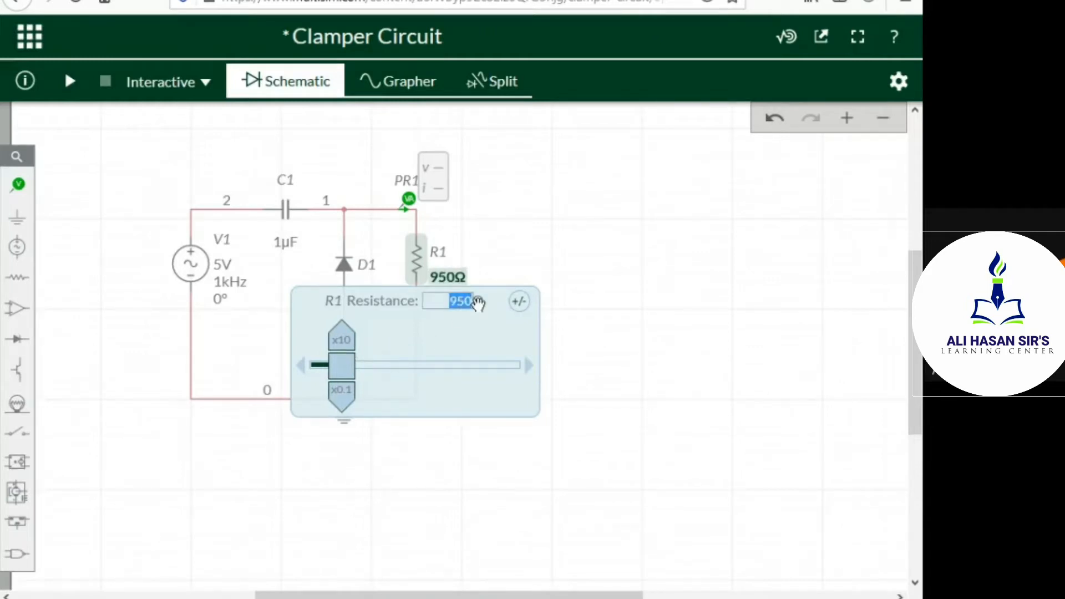
pyautogui.write('1000')
pyautogui.click(649, 306)
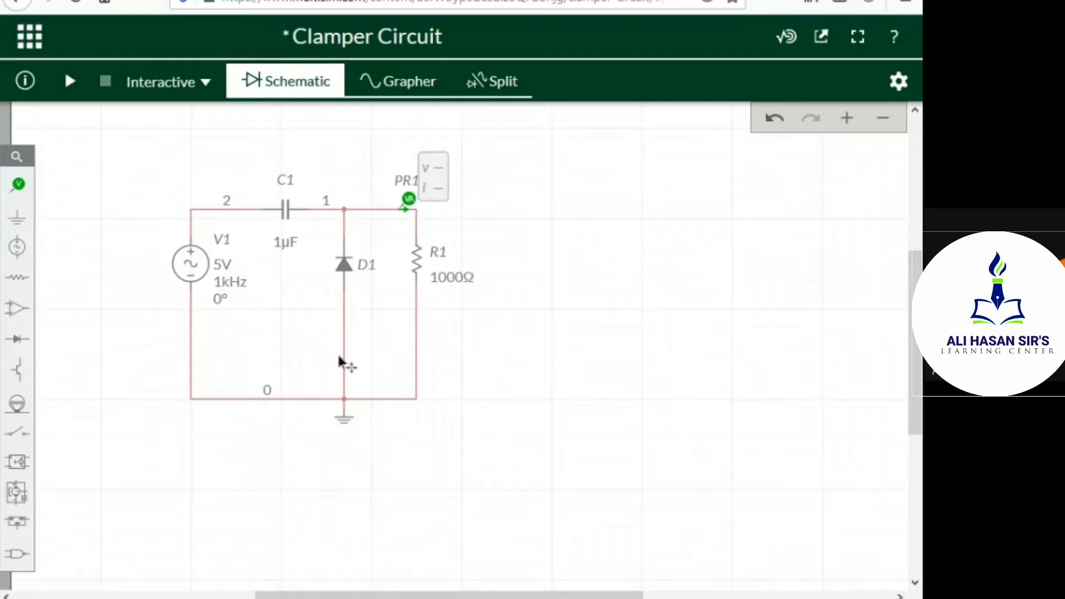
# Step: Replace the voltage-and-current probe PR1 with a voltage probe on the output wire above R1
pyautogui.click(411, 200)
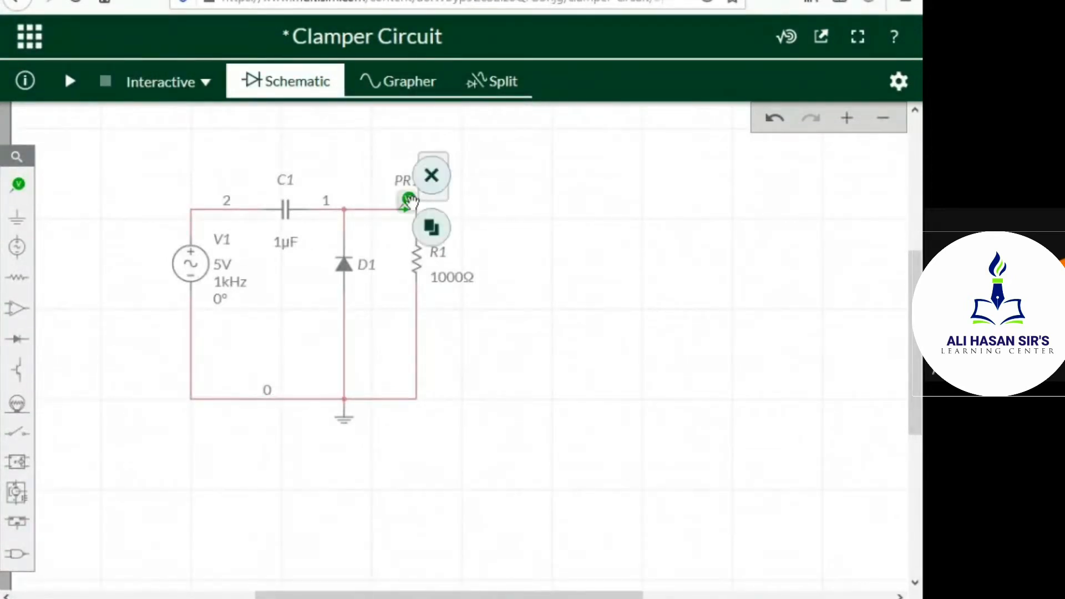
pyautogui.click(434, 175)
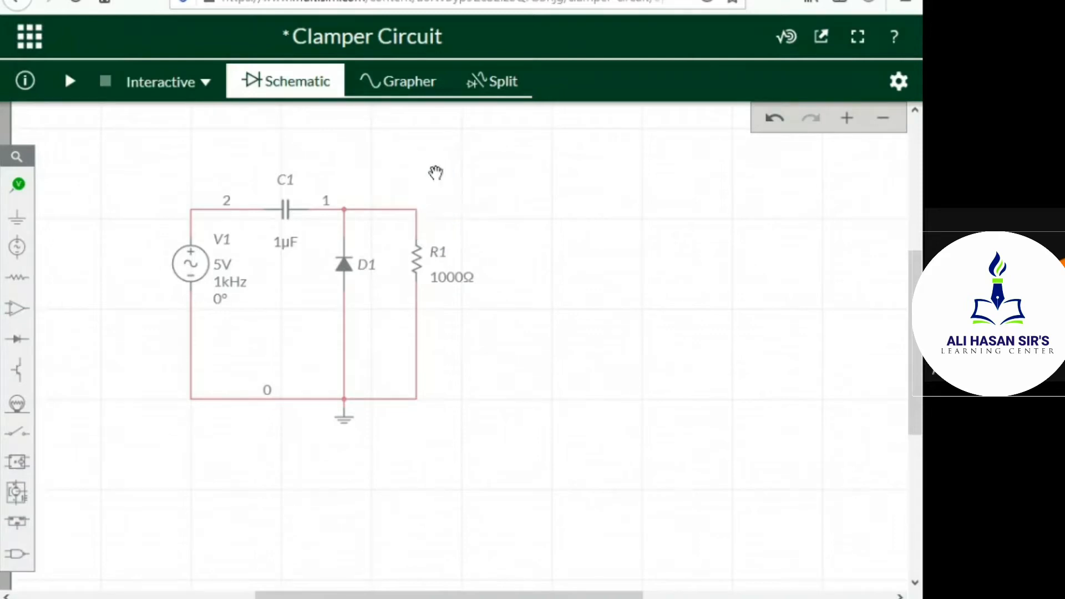
pyautogui.click(18, 187)
pyautogui.click(87, 222)
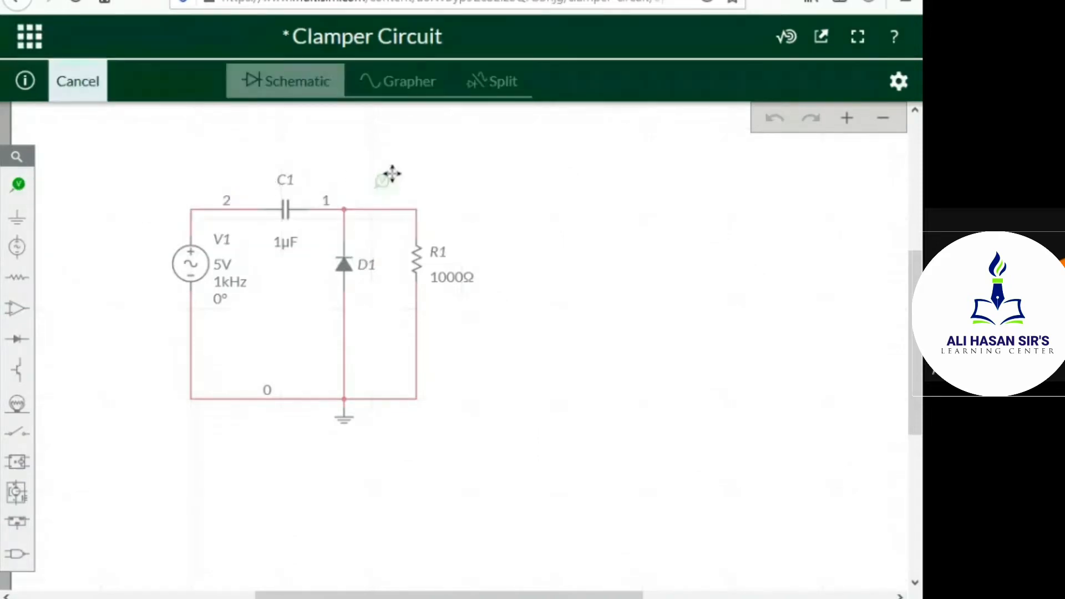
pyautogui.click(416, 191)
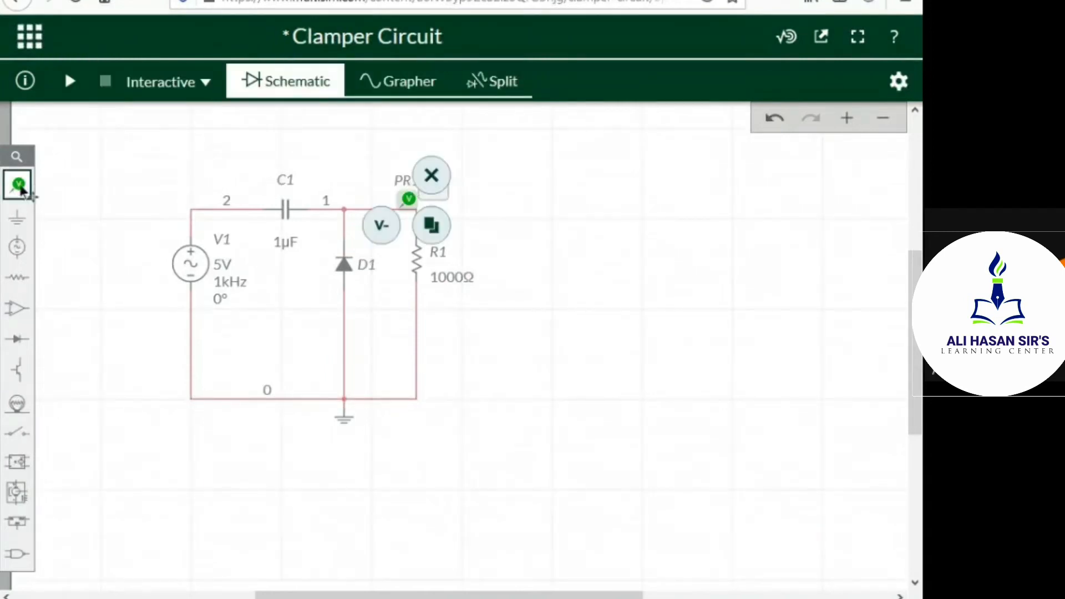
# Step: Place a second voltage probe on the input wire between source V1 and capacitor C1
pyautogui.click(23, 191)
pyautogui.click(89, 225)
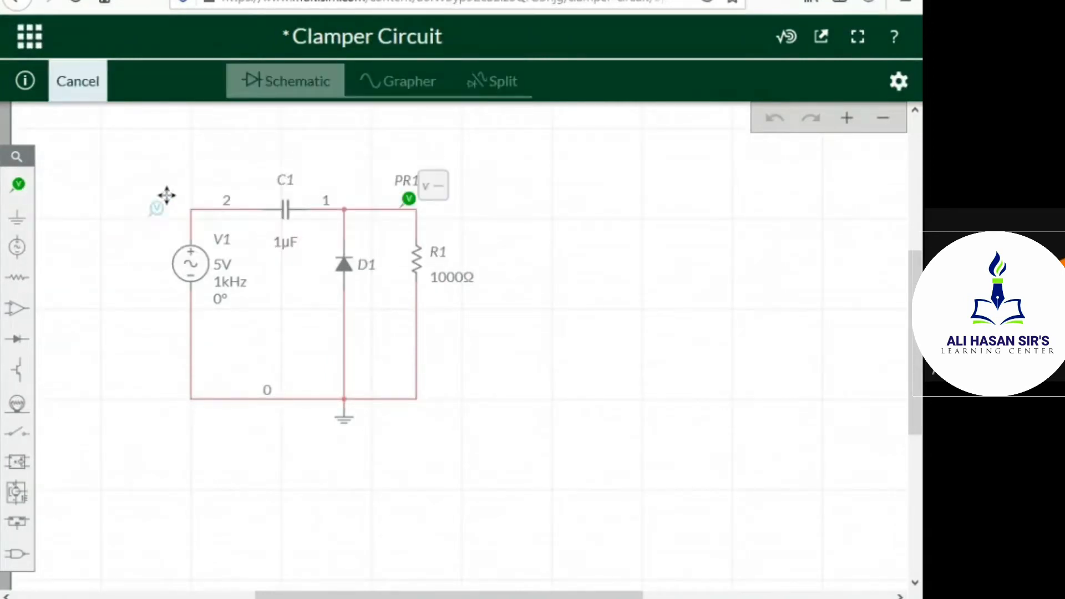
pyautogui.click(219, 189)
pyautogui.click(610, 213)
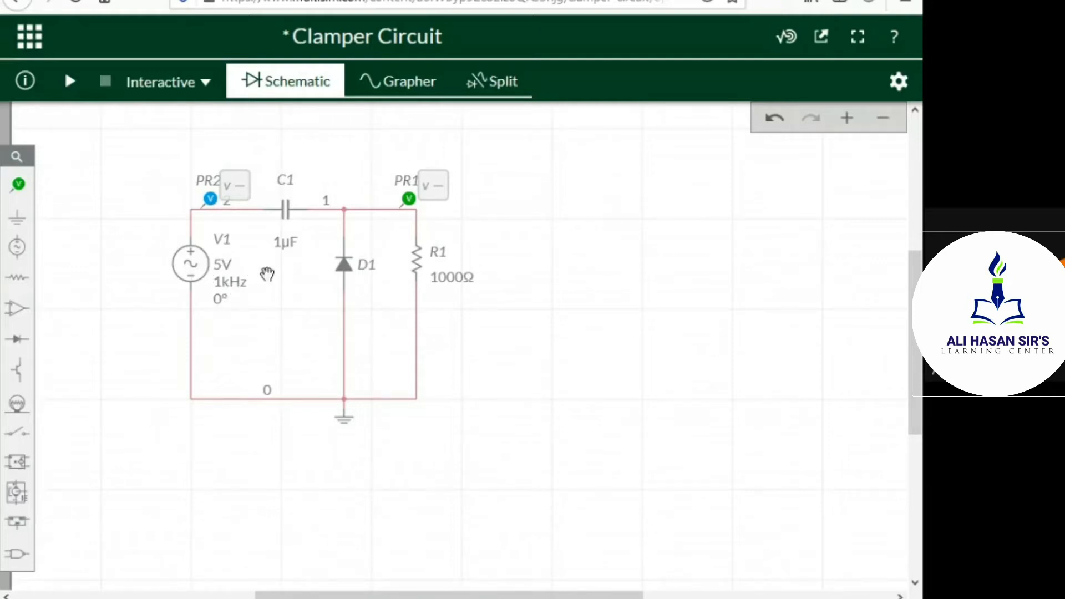
# Step: Set the frequency of AC source V1 to 5 kHz
pyautogui.click(235, 288)
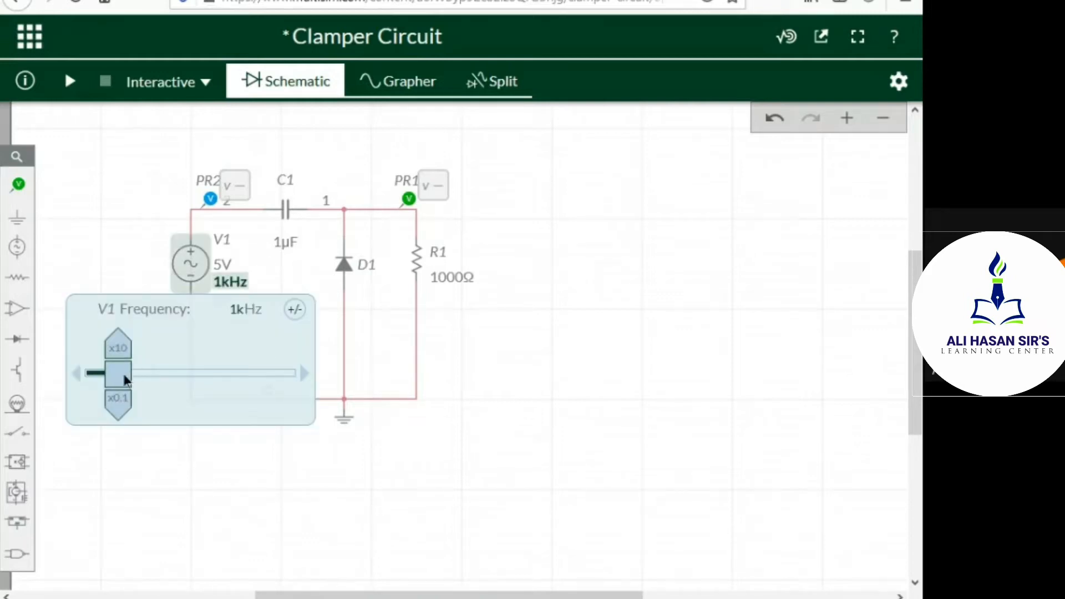
pyautogui.moveTo(128, 375); pyautogui.dragTo(193, 382)
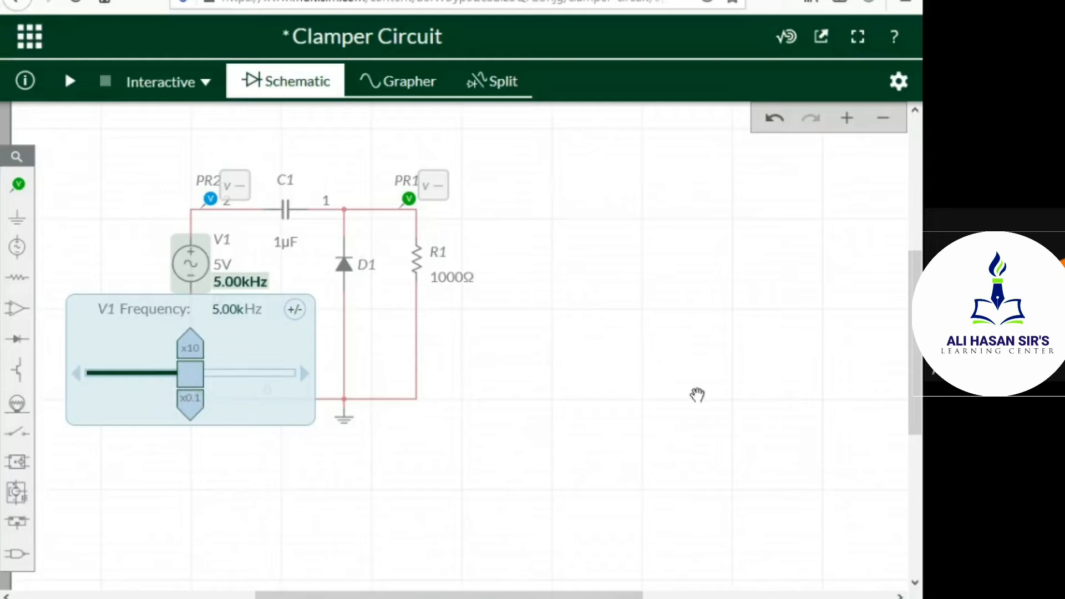
pyautogui.click(701, 391)
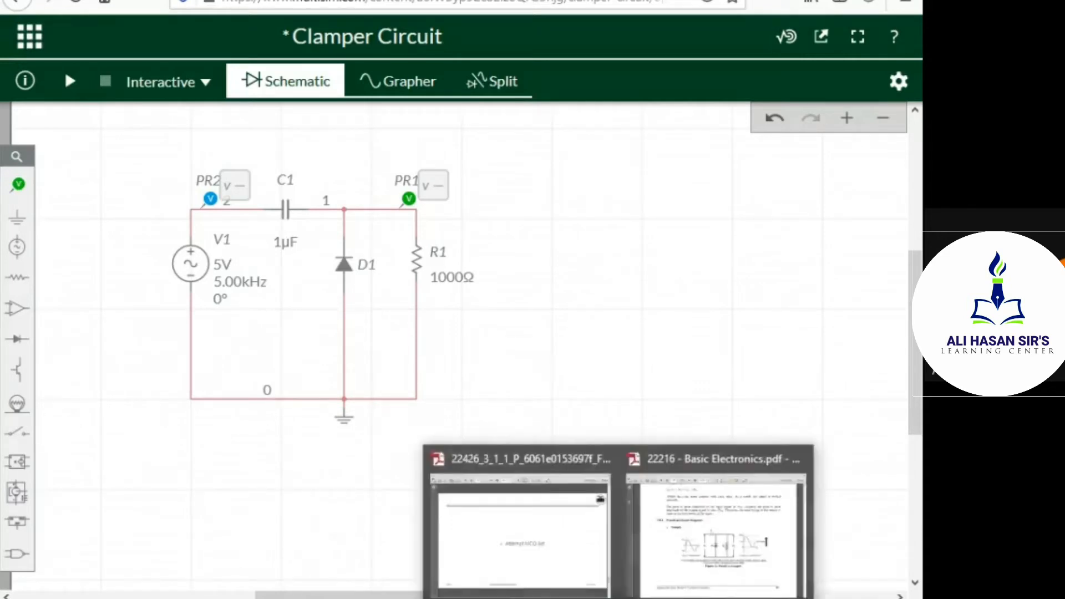
# Step: Review the PDF's sample clamper waveforms, run the interactive simulation with its Grapher plot shown, and stop it
pyautogui.click(663, 549)
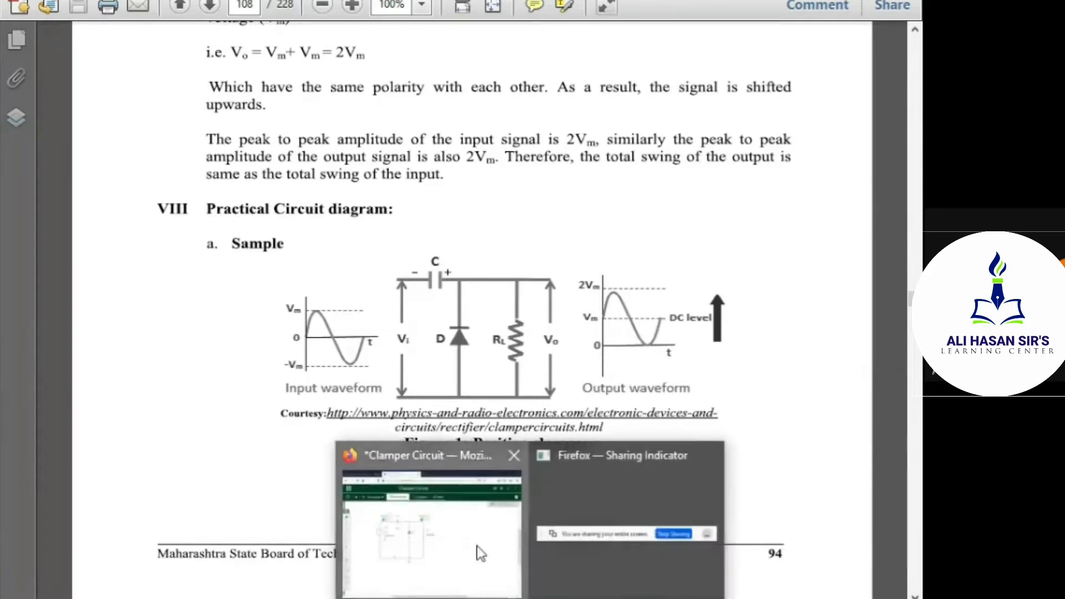
pyautogui.click(475, 552)
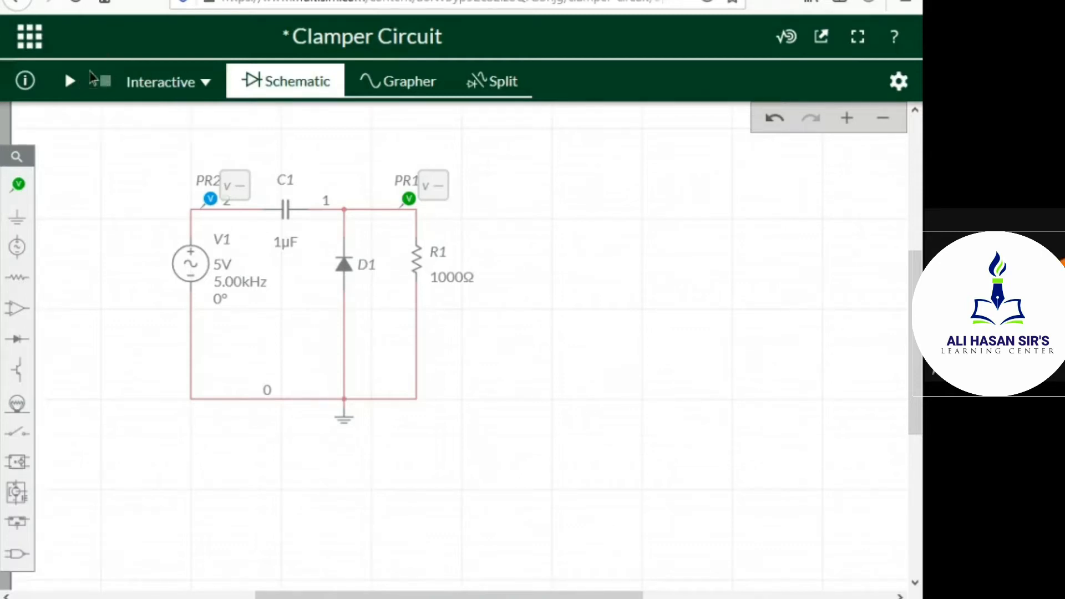
pyautogui.click(71, 83)
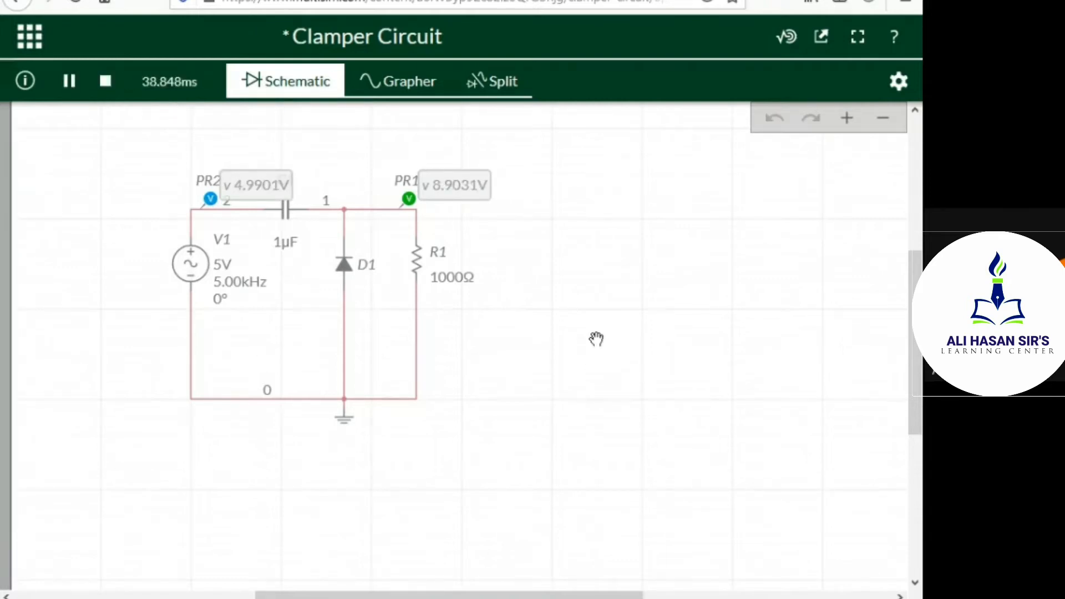
pyautogui.click(374, 87)
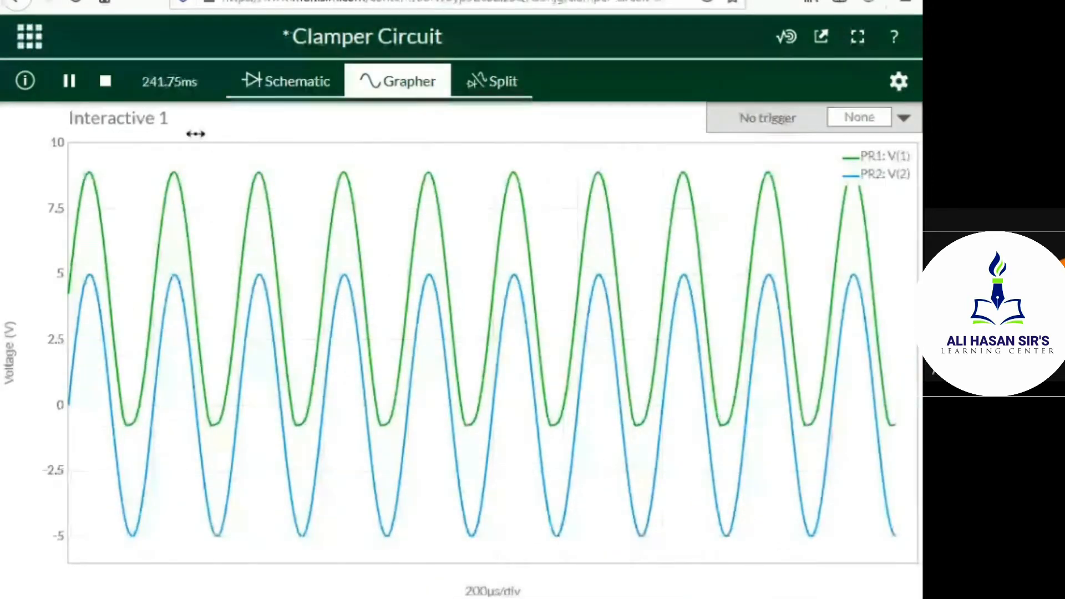
pyautogui.click(106, 81)
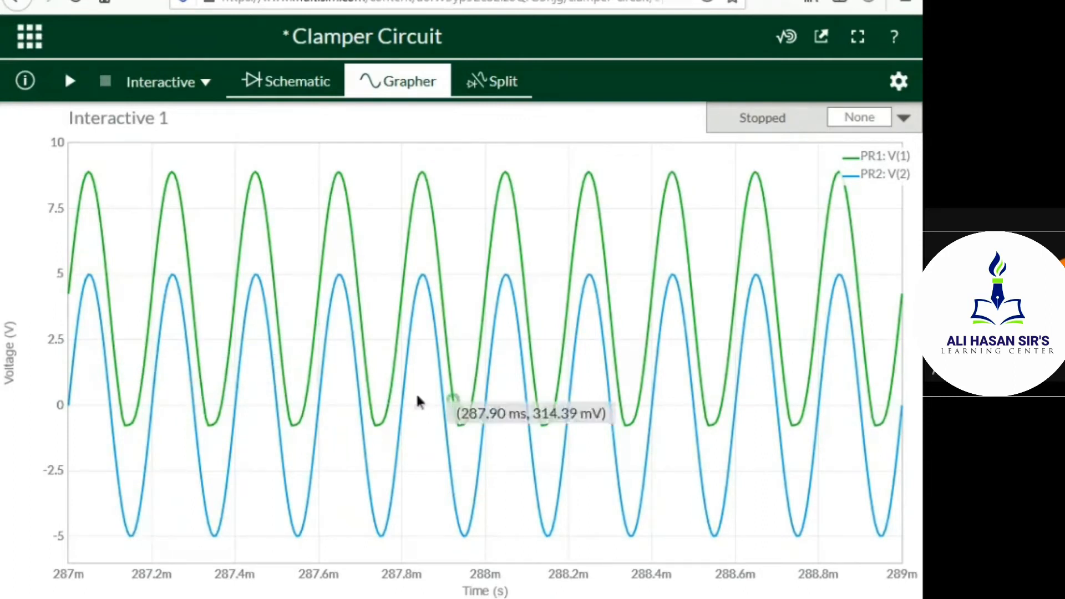
# Step: Check the probe positions in the schematic and examine the input and output waveforms in the Grapher
pyautogui.click(302, 81)
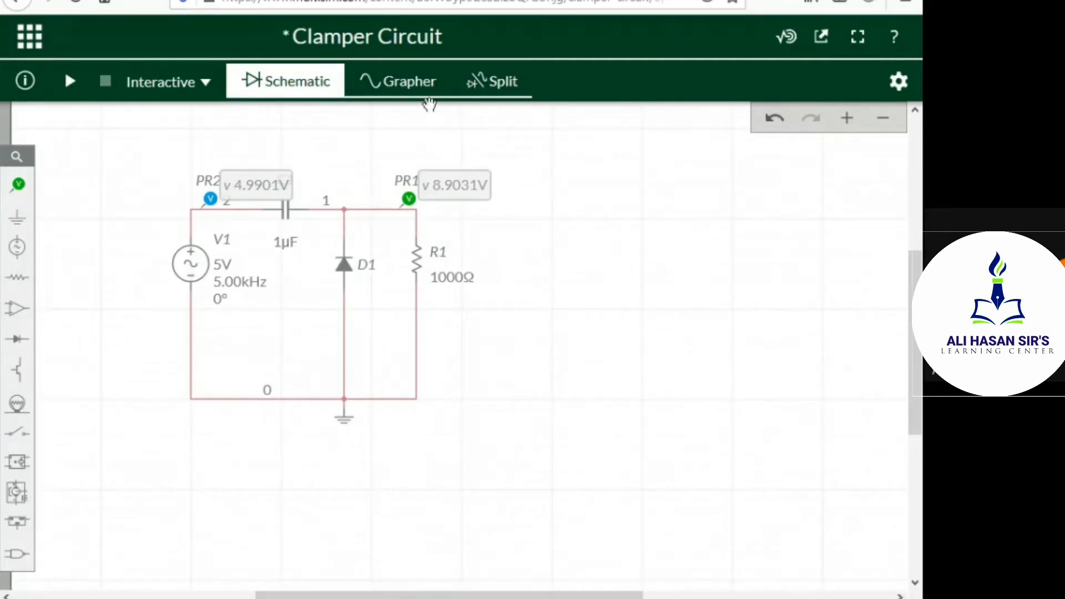
pyautogui.click(388, 84)
pyautogui.moveTo(97, 183)
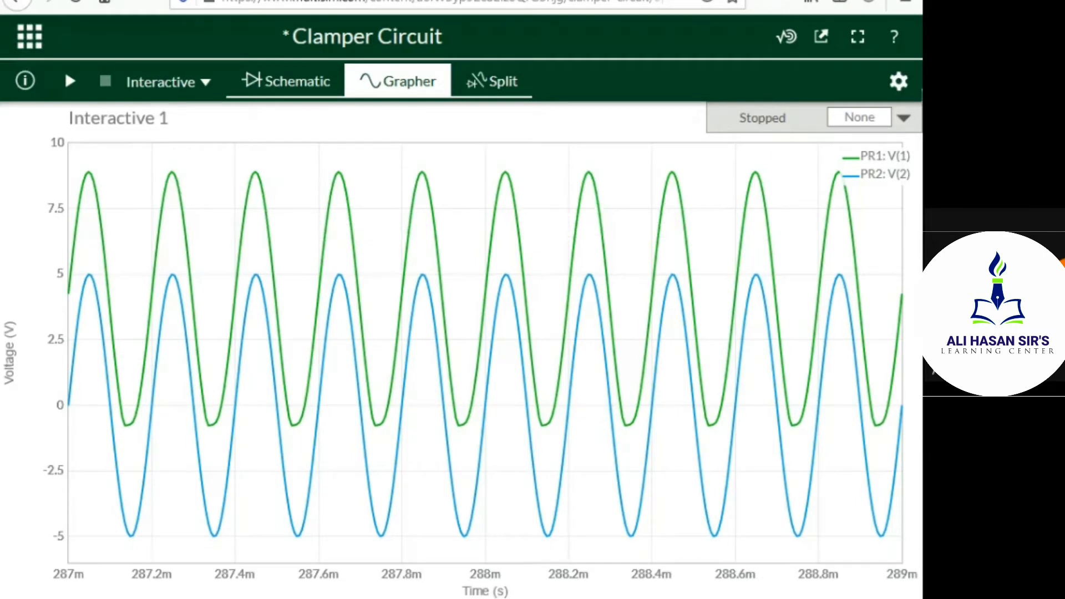
# Step: Enable Track cursors on the graph and place cursor 1 on a positive peak of the PR1 output waveform
pyautogui.click(898, 79)
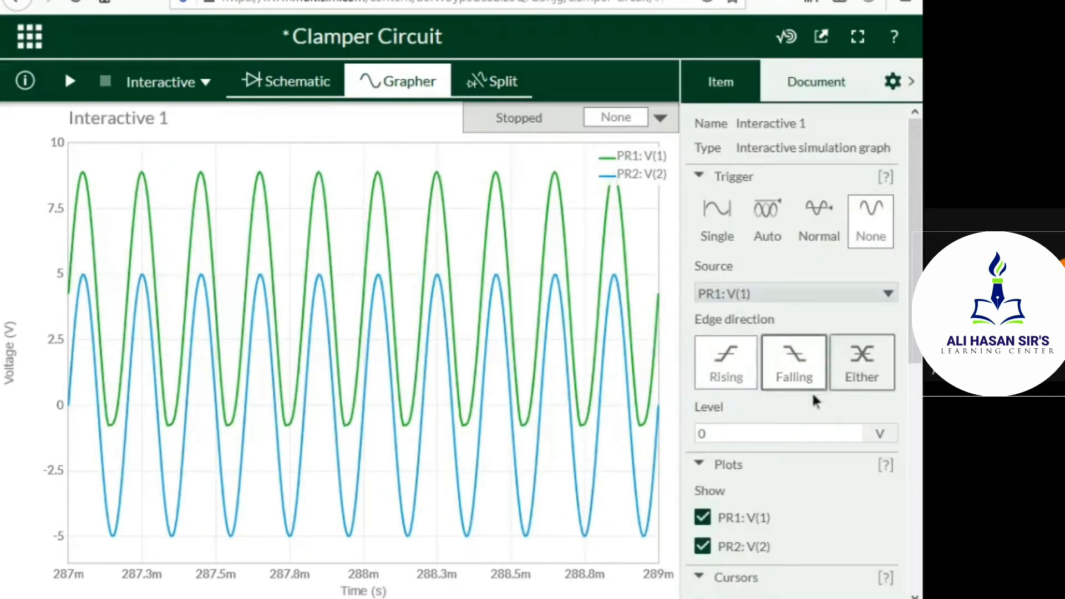
pyautogui.scroll(-8, 873, 324)
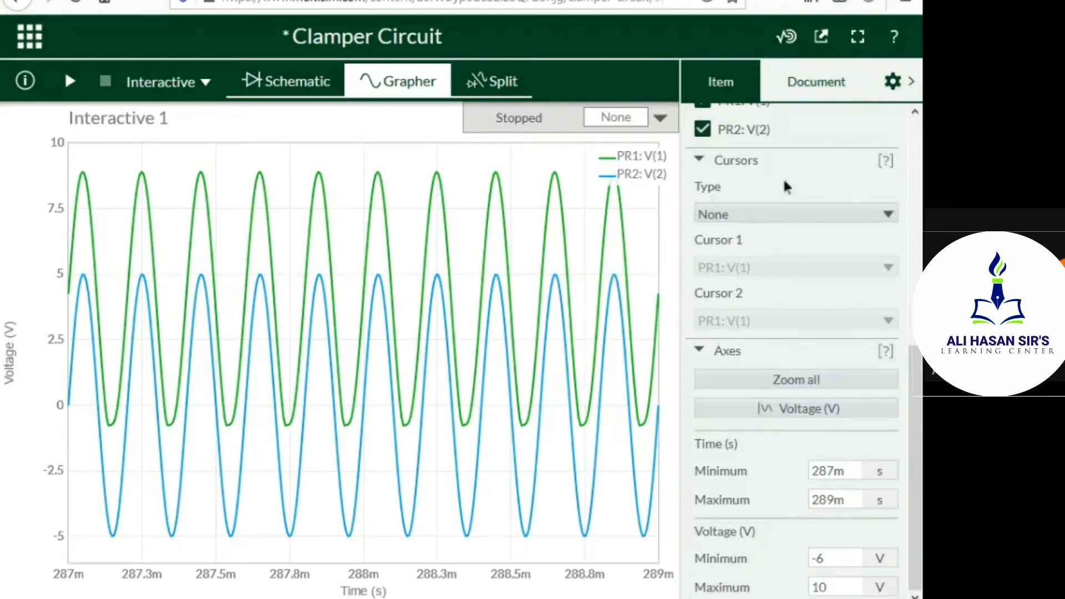
pyautogui.click(766, 214)
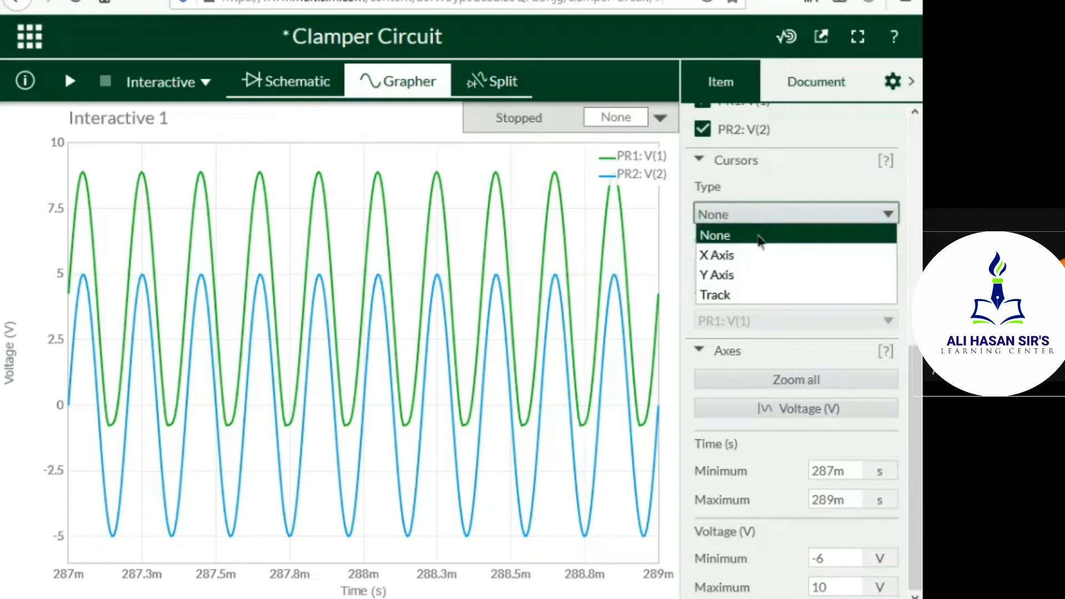
pyautogui.click(749, 294)
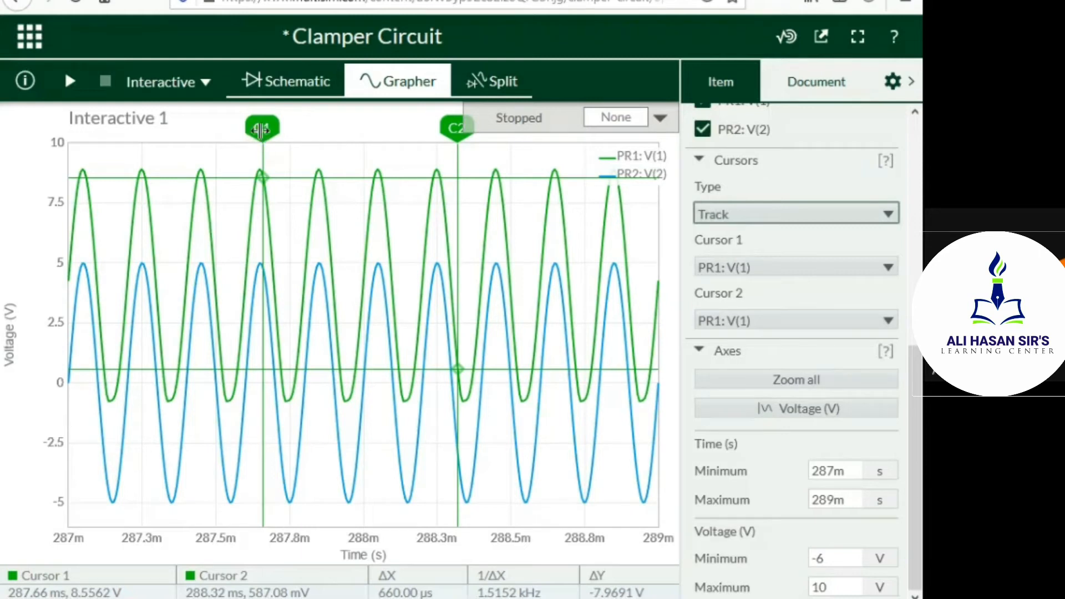
pyautogui.moveTo(261, 129); pyautogui.dragTo(260, 114)
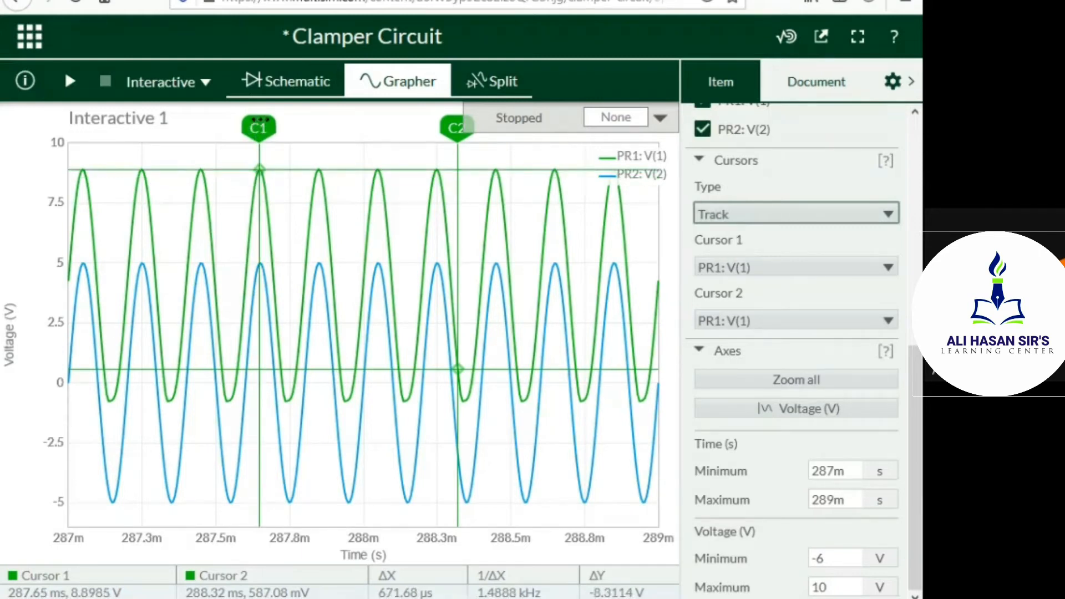
# Step: Place cursor 2 on the PR1 output's negative peak just after cursor 1, and recheck the probe placement in the schematic
pyautogui.moveTo(456, 128); pyautogui.dragTo(348, 190)
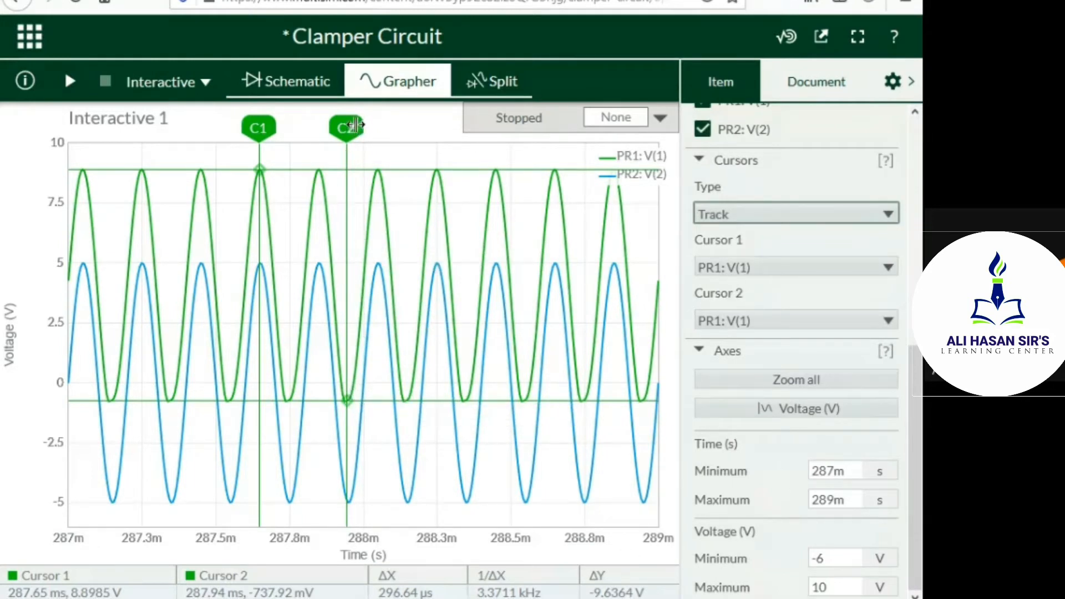
pyautogui.moveTo(355, 125); pyautogui.dragTo(335, 126)
pyautogui.moveTo(326, 129); pyautogui.dragTo(288, 154)
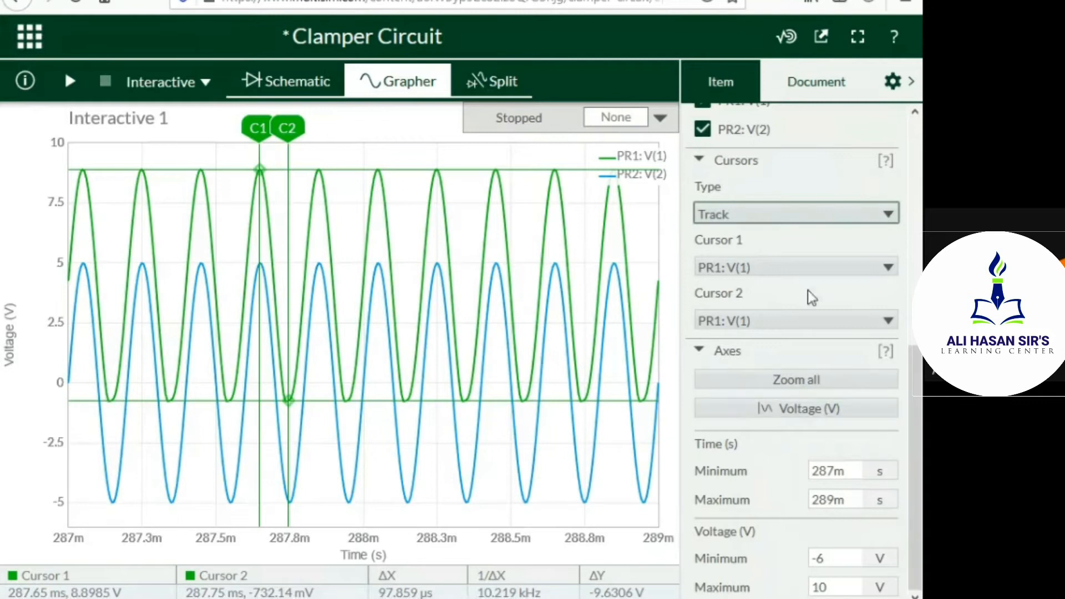
pyautogui.click(285, 82)
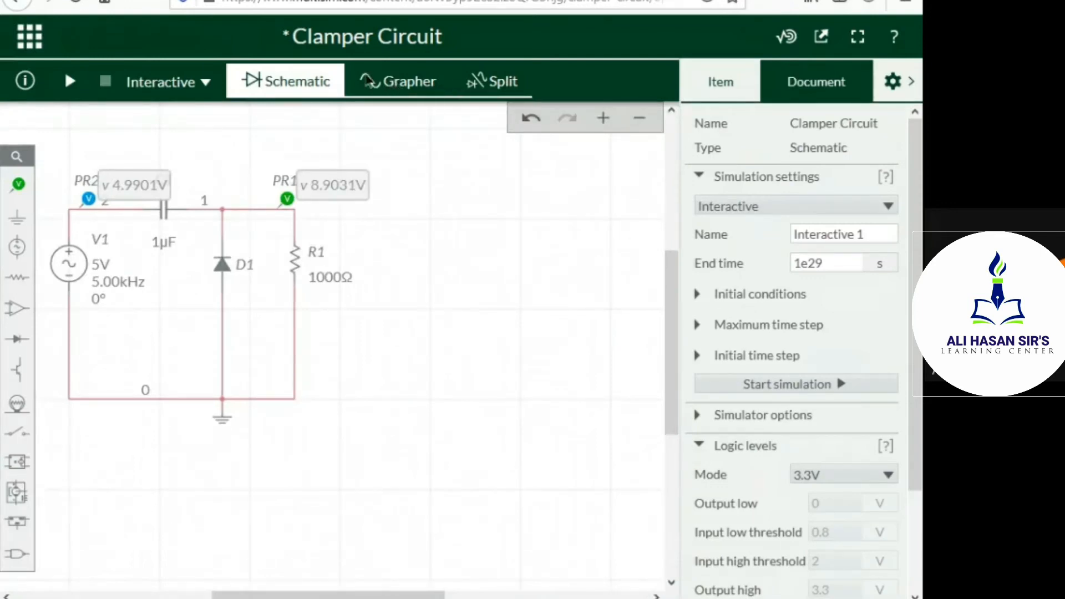
pyautogui.click(395, 89)
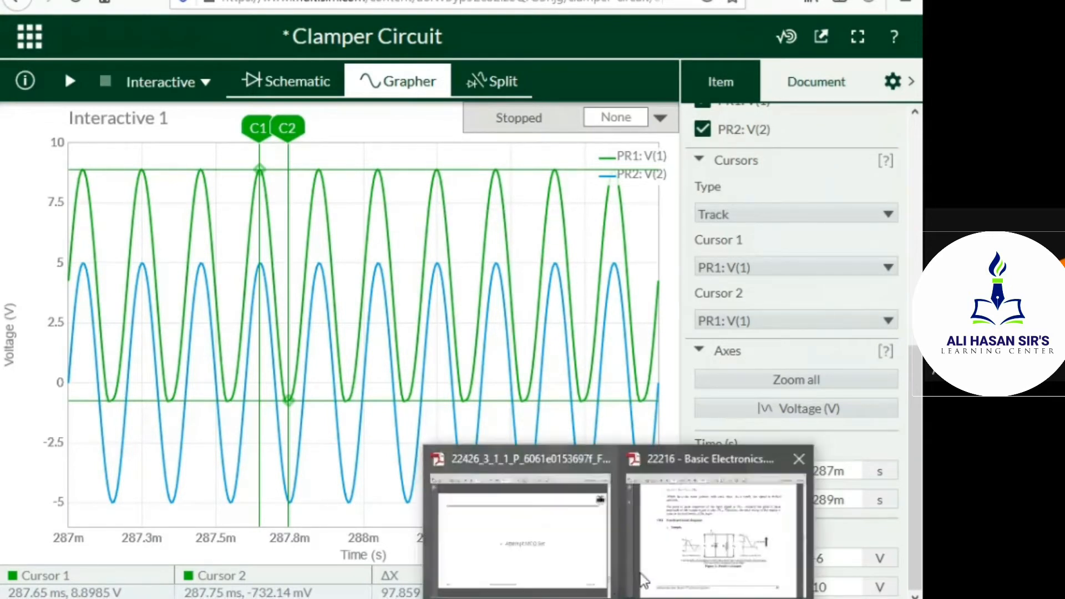
# Step: Switch to the Basic Electronics PDF and review the clamper experiment's observation table, results sections and practical related questions
pyautogui.click(642, 572)
pyautogui.scroll(-15, 465, 369)
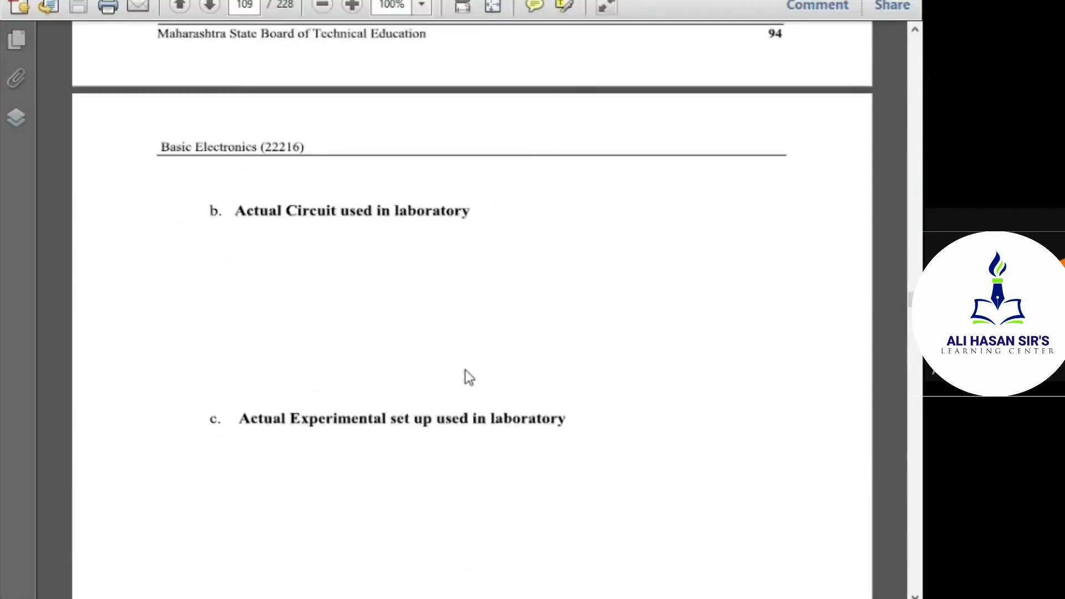
pyautogui.scroll(-14, 465, 370)
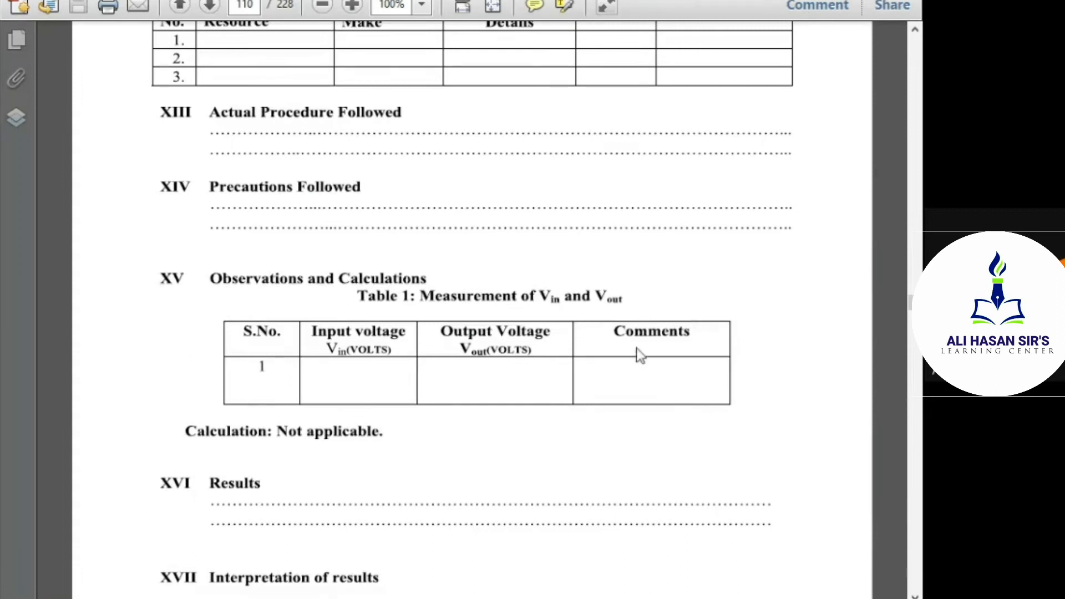
pyautogui.scroll(-1, 215, 431)
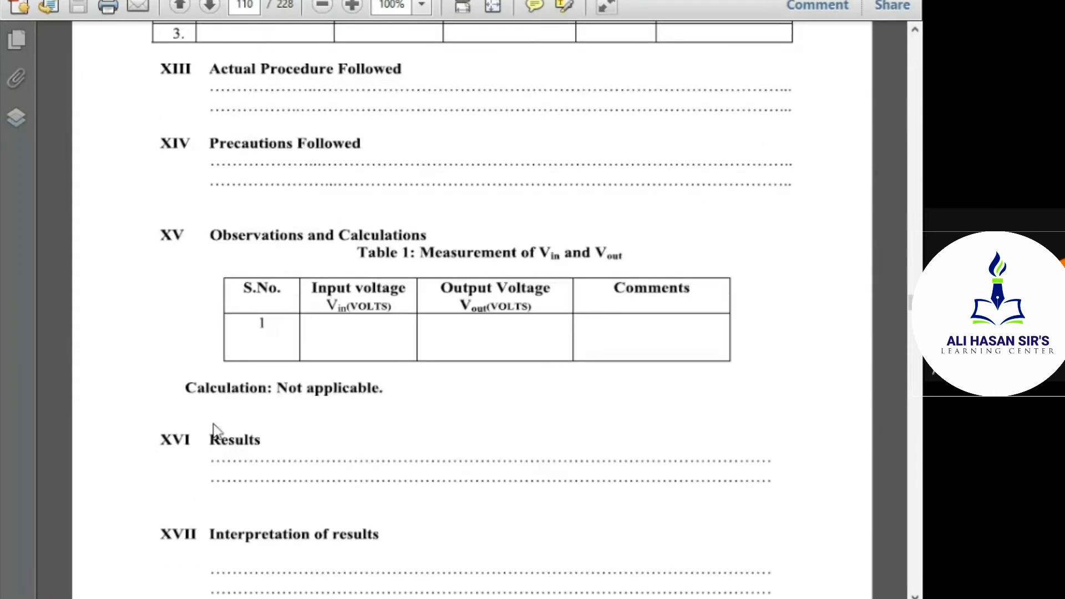
pyautogui.scroll(-10, 359, 395)
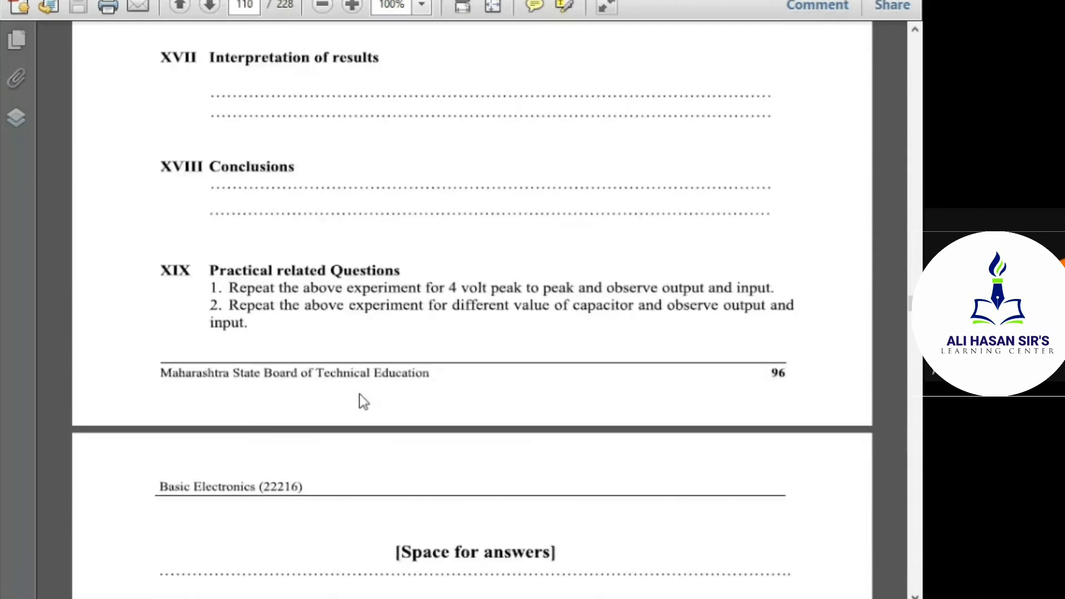
pyautogui.scroll(-1, 359, 393)
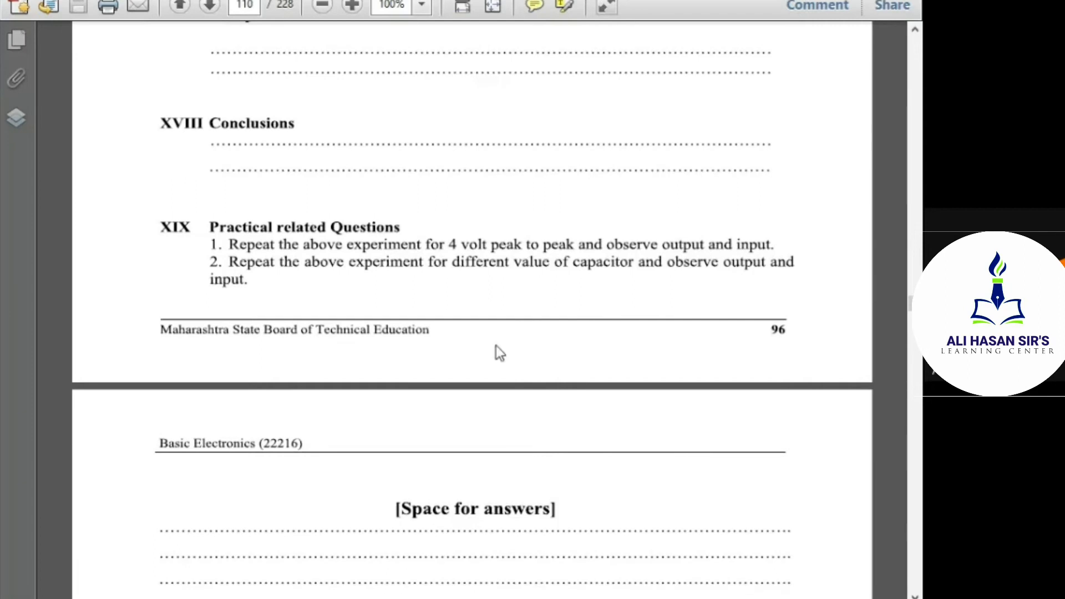
# Step: Find Practical No. 18 in the lab manual and examine the negative clamper's circuit diagram and theory
pyautogui.scroll(-10, 496, 345)
pyautogui.scroll(-15, 496, 345)
pyautogui.scroll(-16, 496, 345)
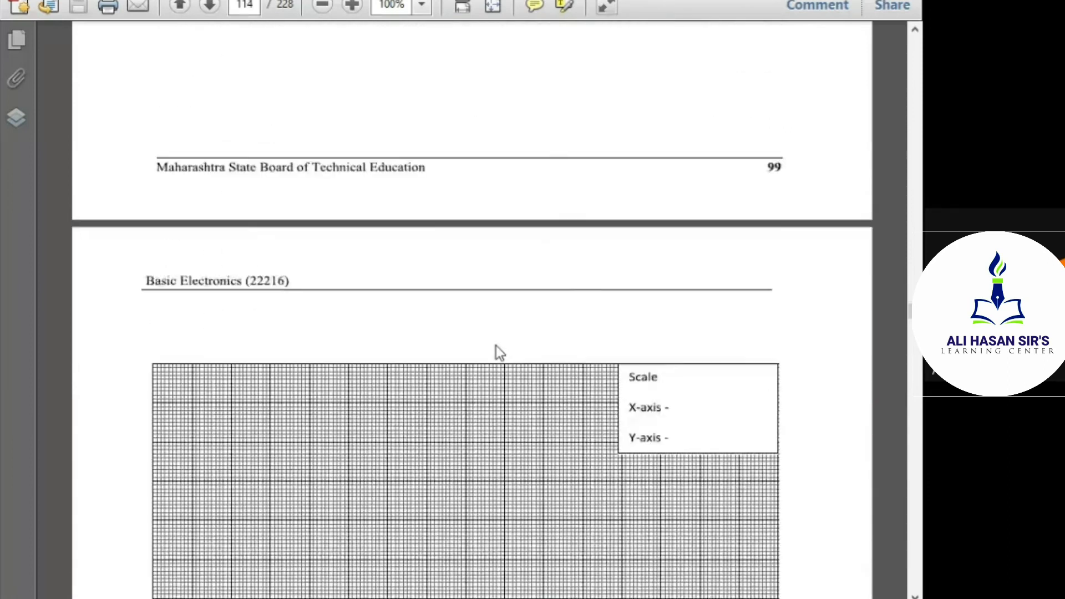
pyautogui.scroll(-16, 496, 345)
pyautogui.scroll(-3, 496, 350)
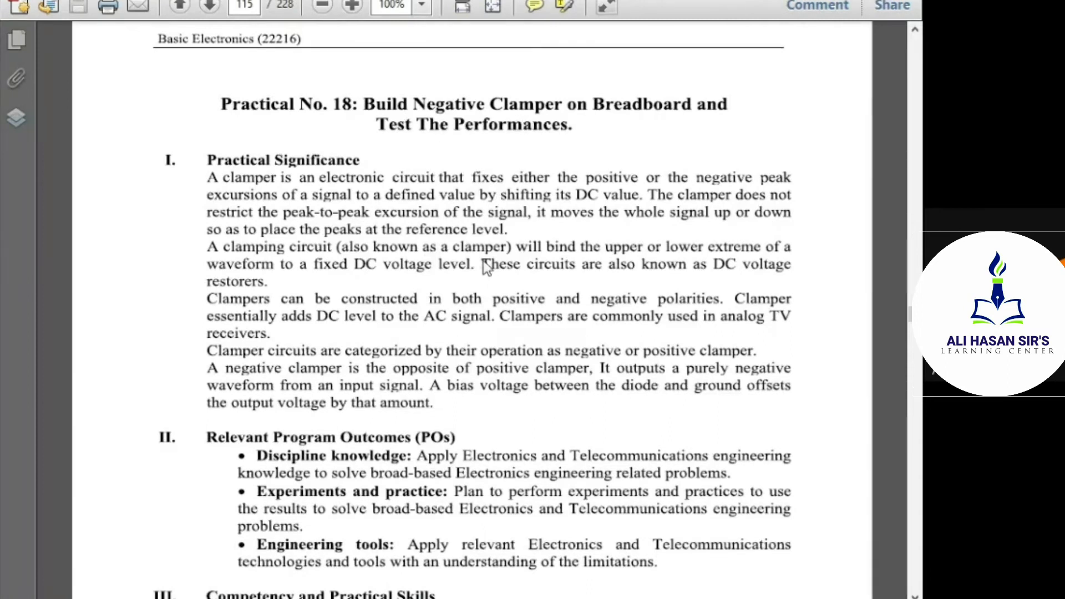
pyautogui.scroll(-20, 482, 259)
pyautogui.scroll(-10, 478, 274)
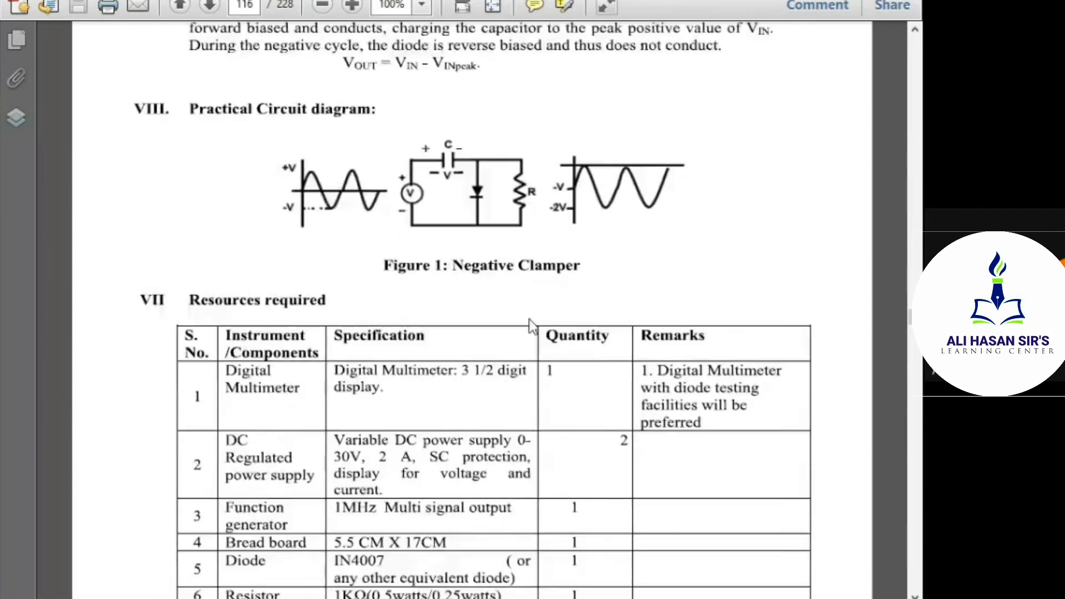
pyautogui.scroll(3, 529, 324)
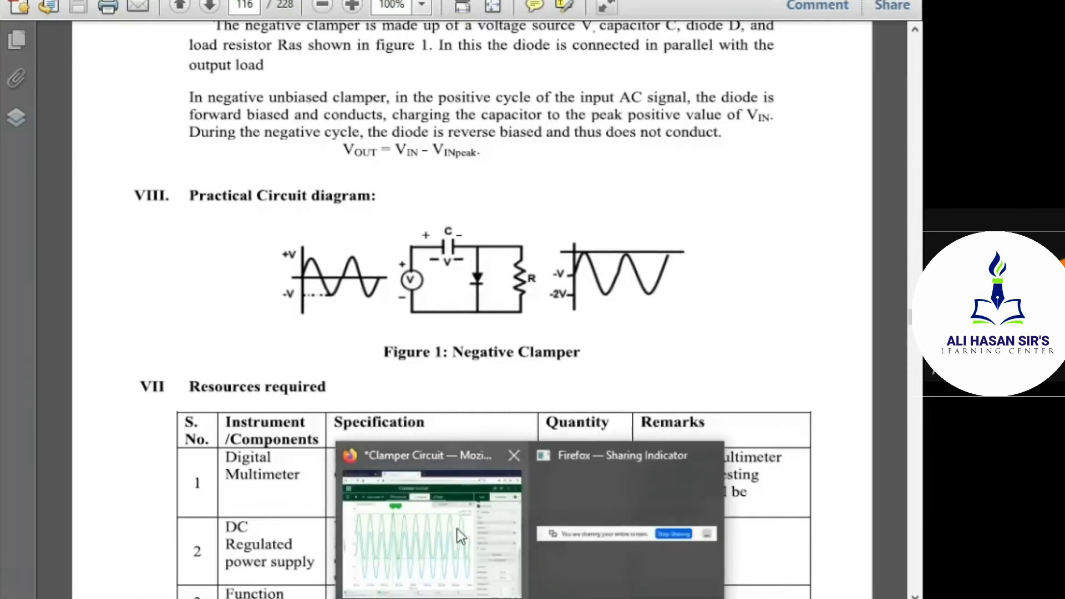
# Step: Switch back to the Multisim schematic, place a duplicate of diode D1 beside it, and delete the original D1
pyautogui.click(460, 534)
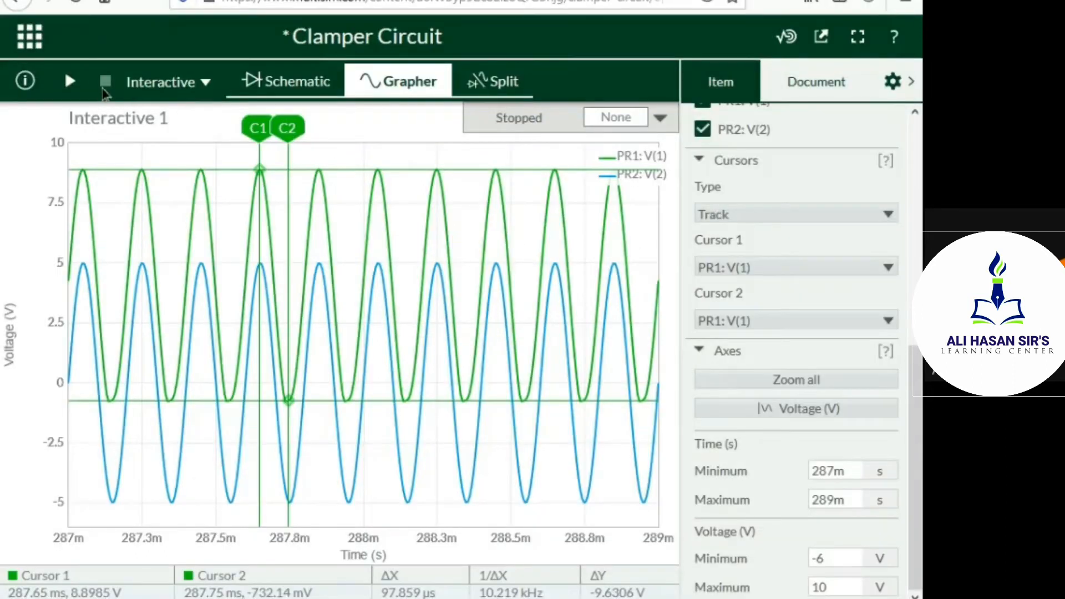
pyautogui.click(288, 78)
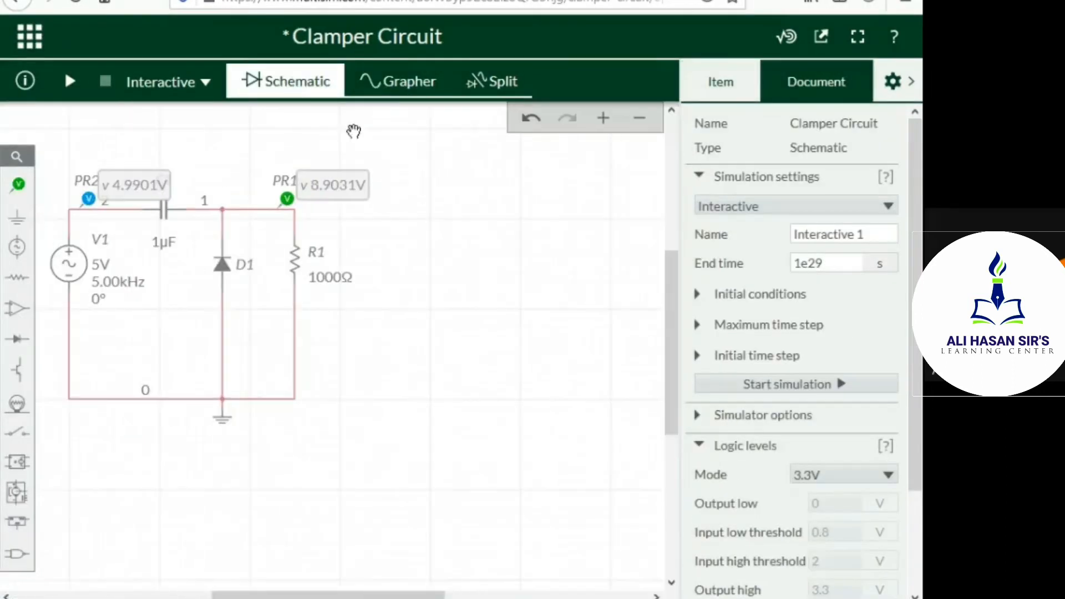
pyautogui.click(223, 266)
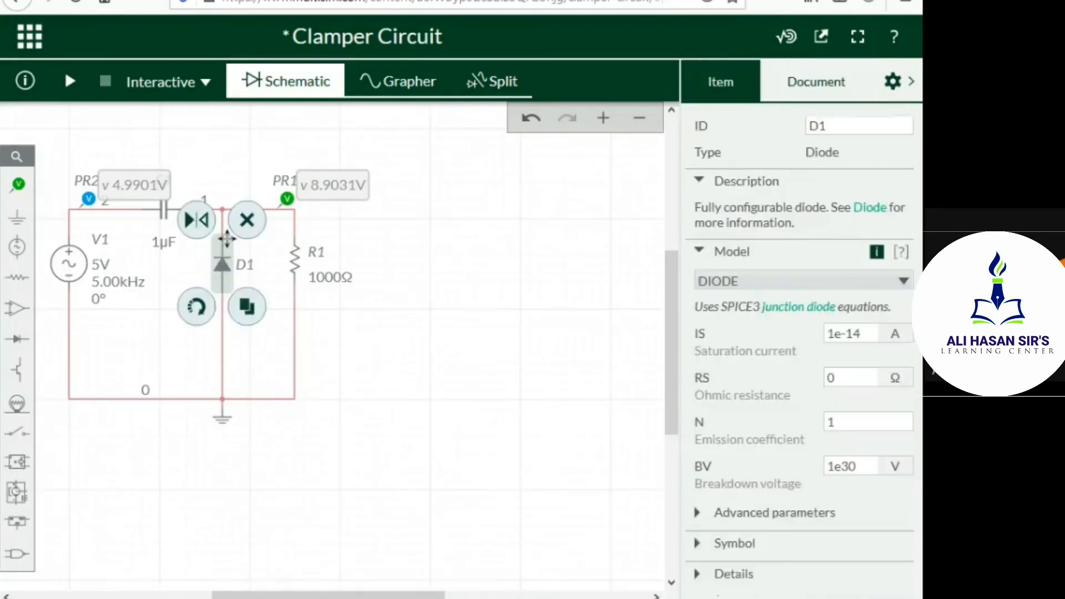
pyautogui.click(247, 307)
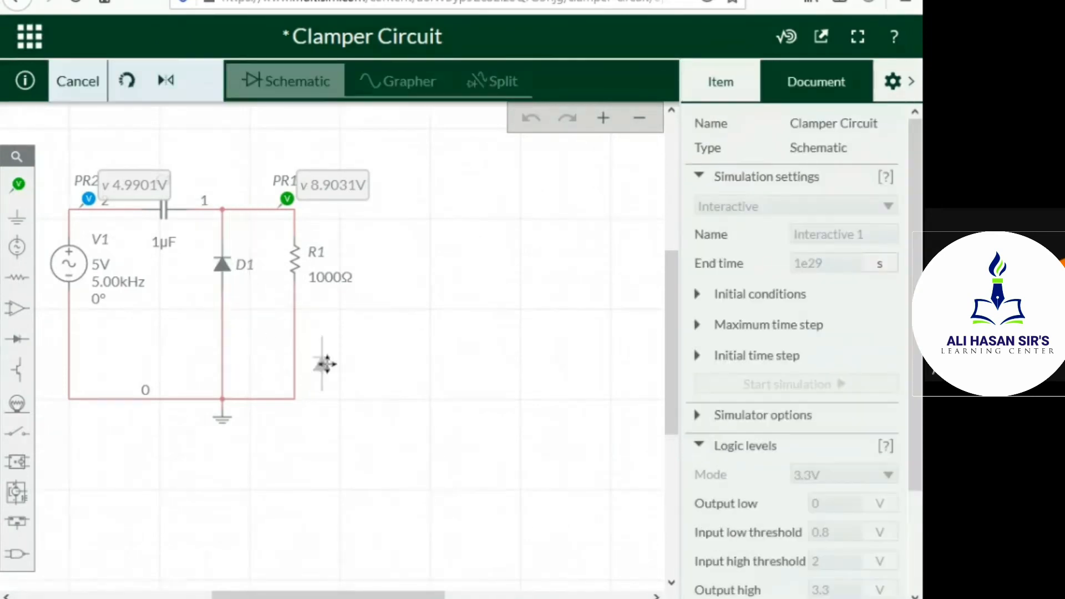
pyautogui.click(265, 316)
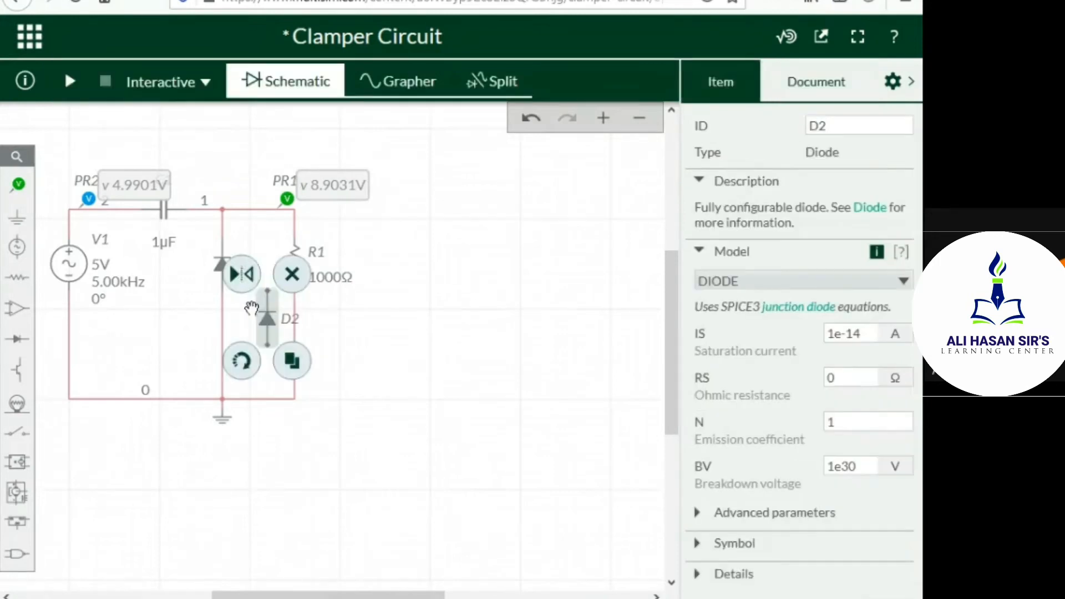
pyautogui.click(198, 285)
pyautogui.click(222, 265)
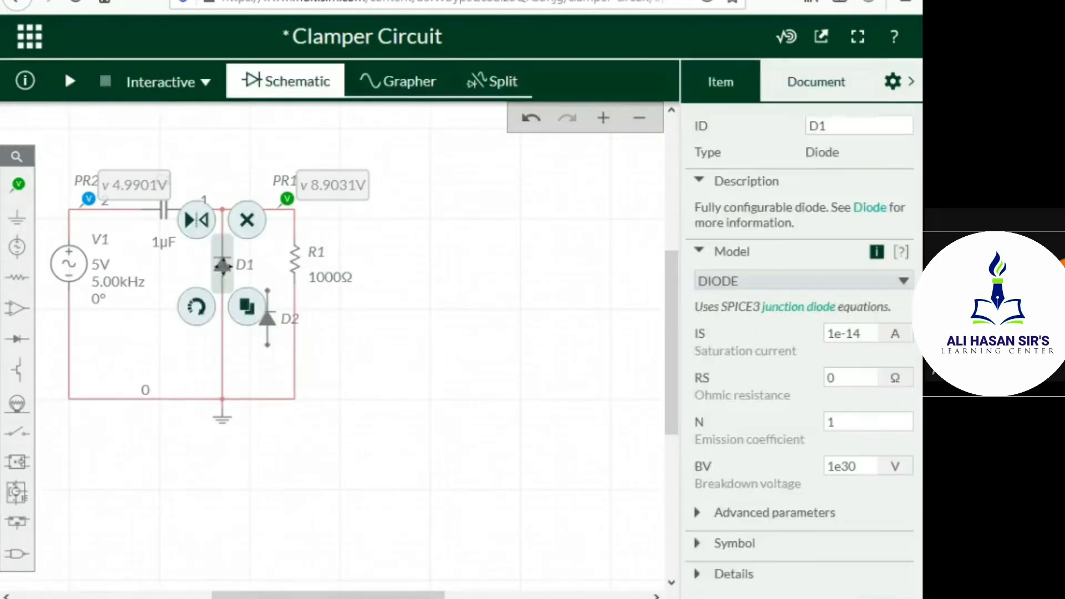
pyautogui.click(249, 217)
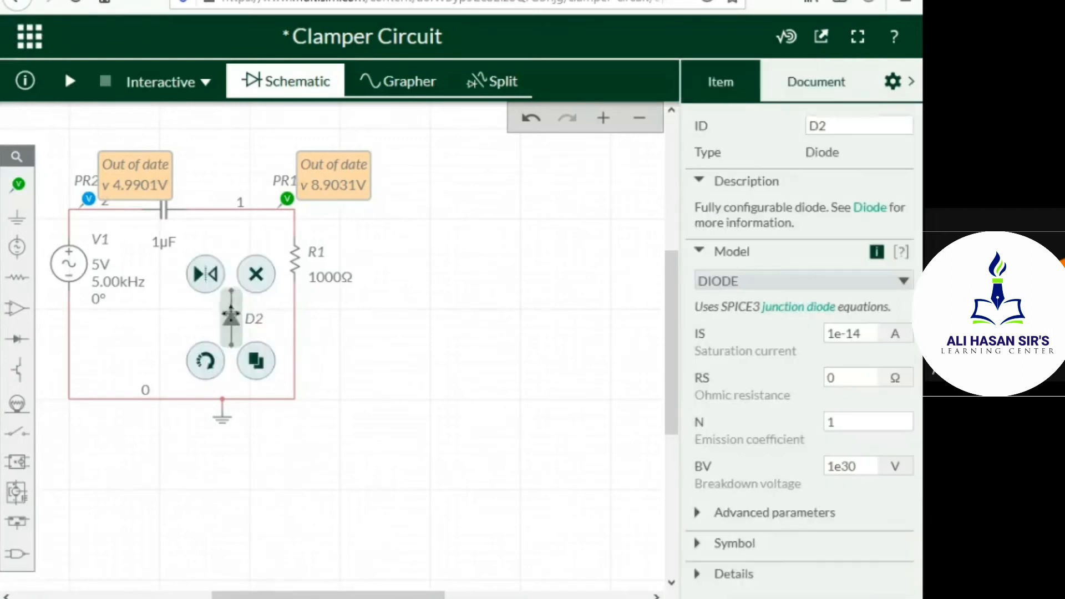
# Step: Move diode D2 into the vacated middle branch above the ground and rotate it 180° so that it points down
pyautogui.moveTo(211, 297)
pyautogui.mouseDown()
pyautogui.moveTo(209, 278)
pyautogui.moveTo(212, 291)
pyautogui.mouseUp()
pyautogui.click(221, 221)
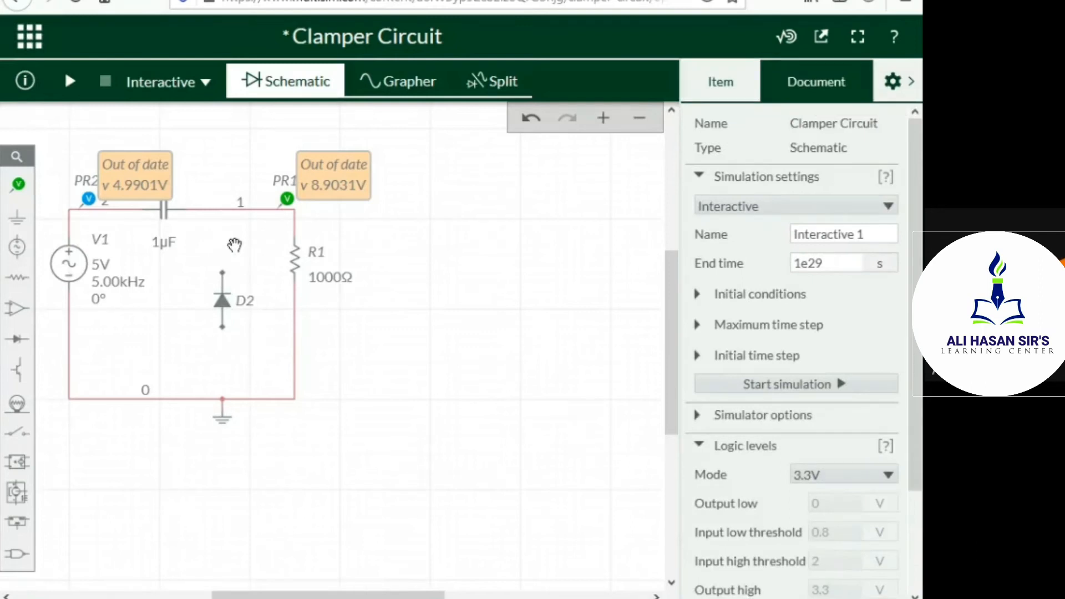
pyautogui.click(219, 306)
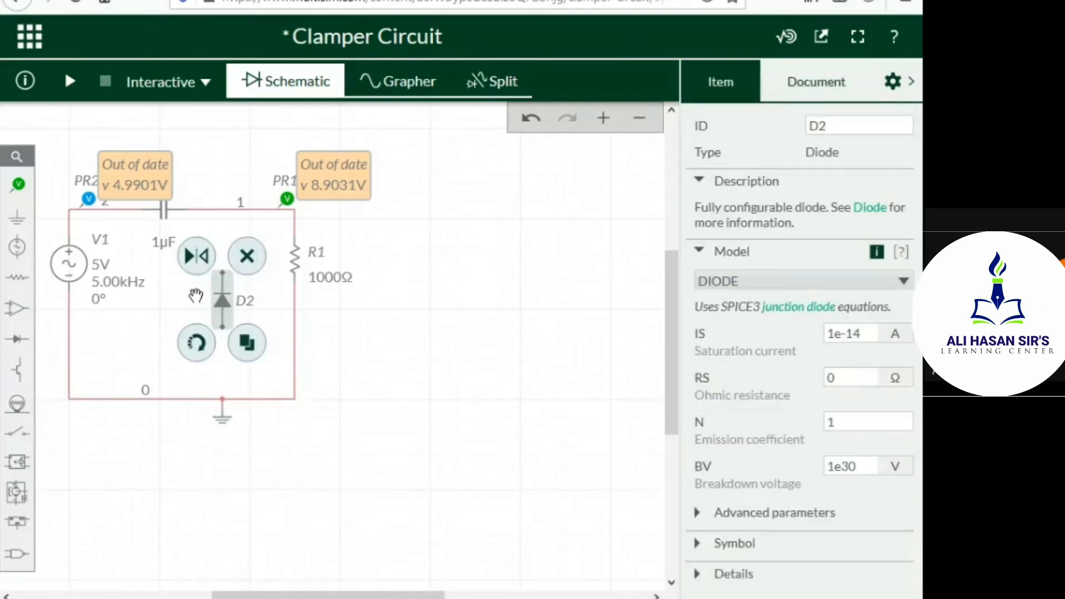
pyautogui.click(197, 344)
pyautogui.click(193, 340)
pyautogui.click(215, 217)
pyautogui.click(228, 253)
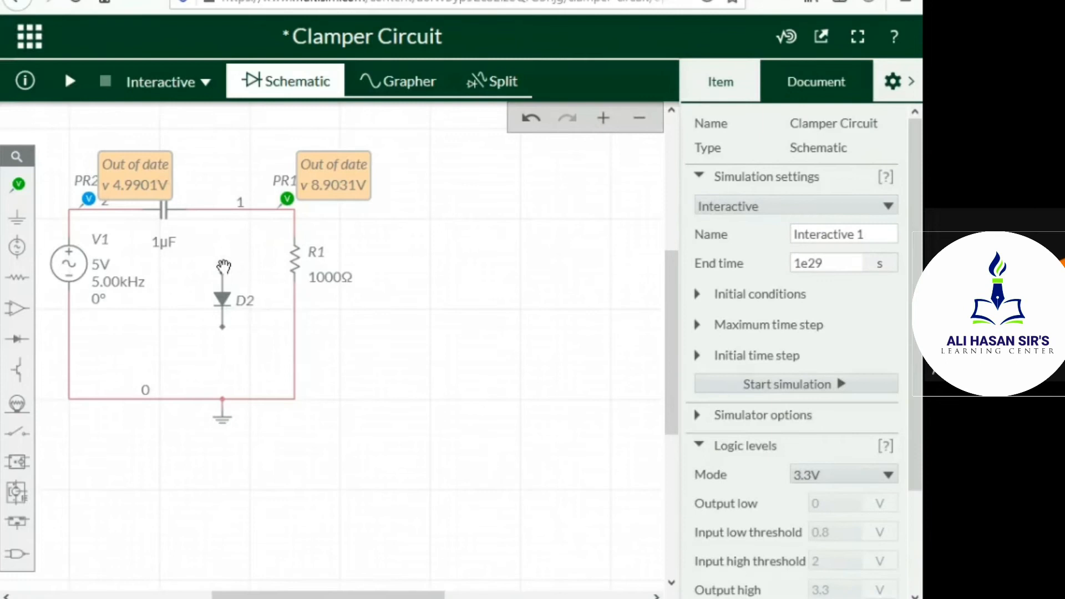
# Step: Wire diode D2's anode to the upper net between the capacitor and R1, and its cathode to the ground junction
pyautogui.click(222, 272)
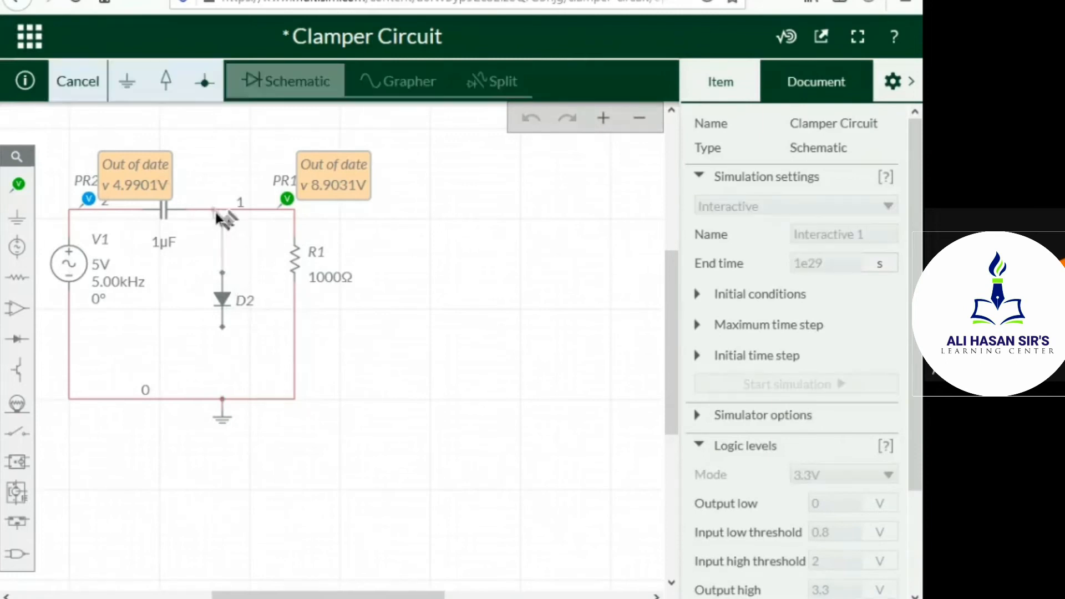
pyautogui.click(220, 216)
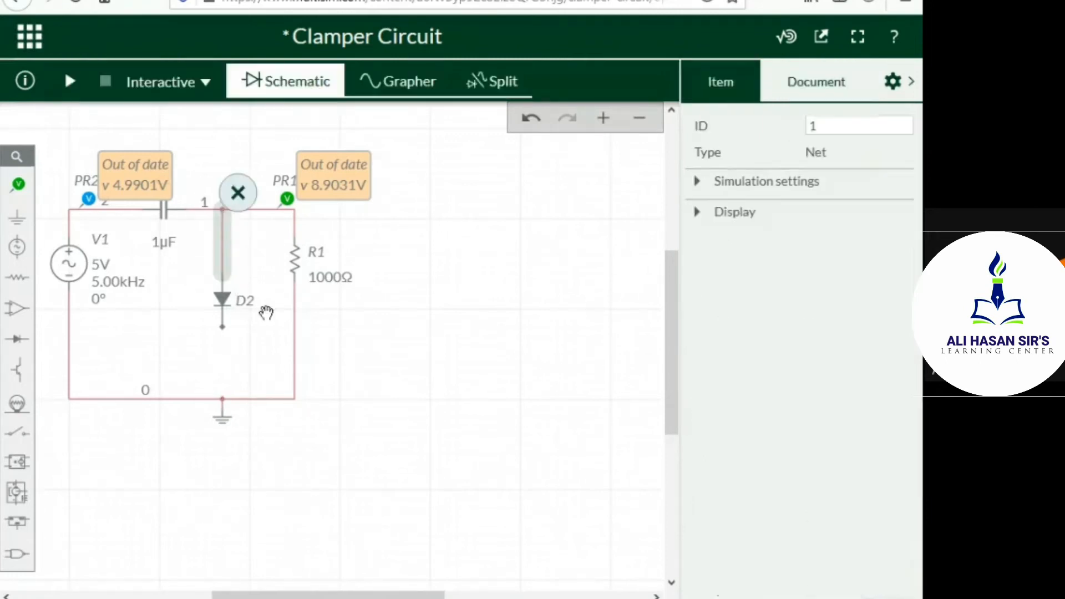
pyautogui.click(226, 335)
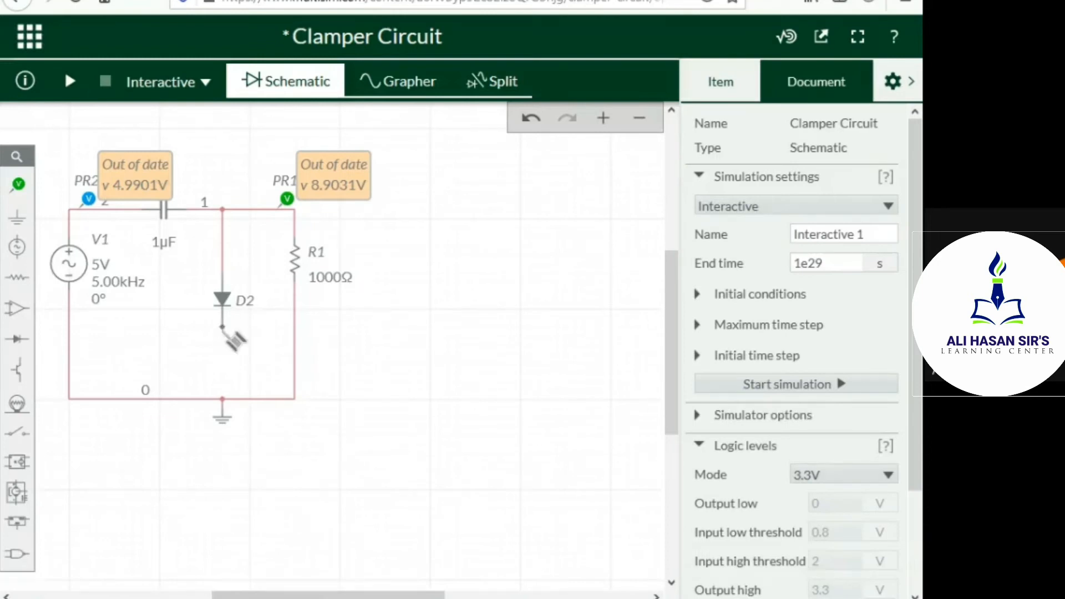
pyautogui.click(224, 328)
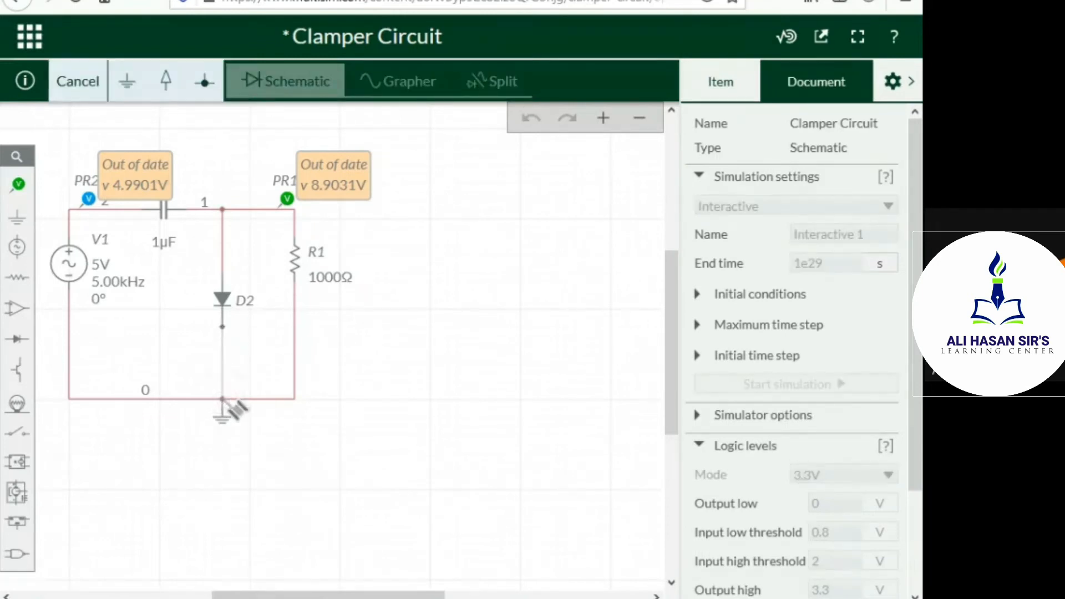
pyautogui.click(223, 400)
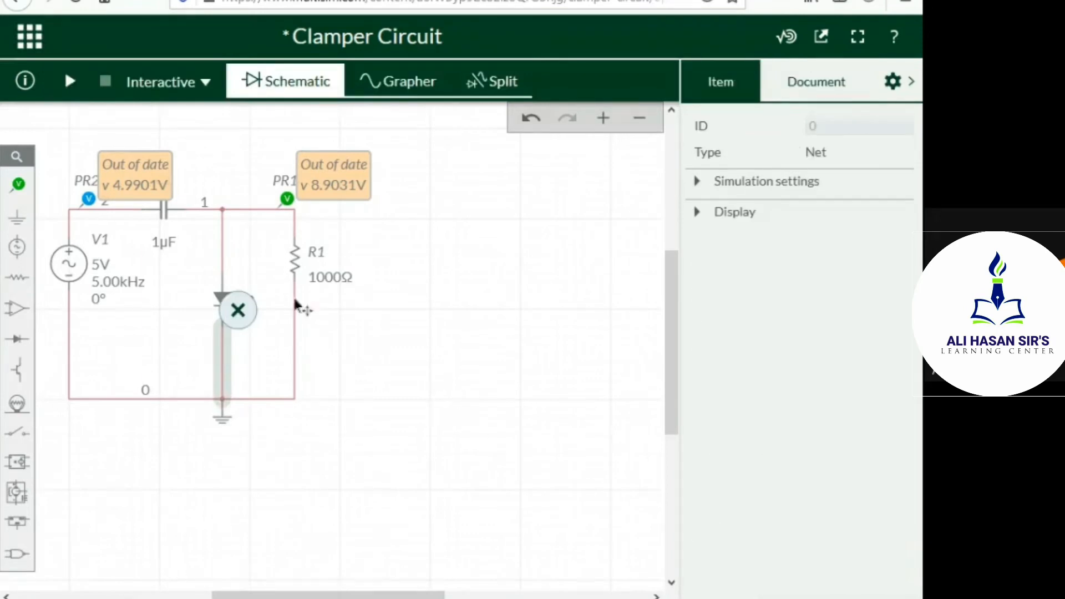
pyautogui.click(379, 342)
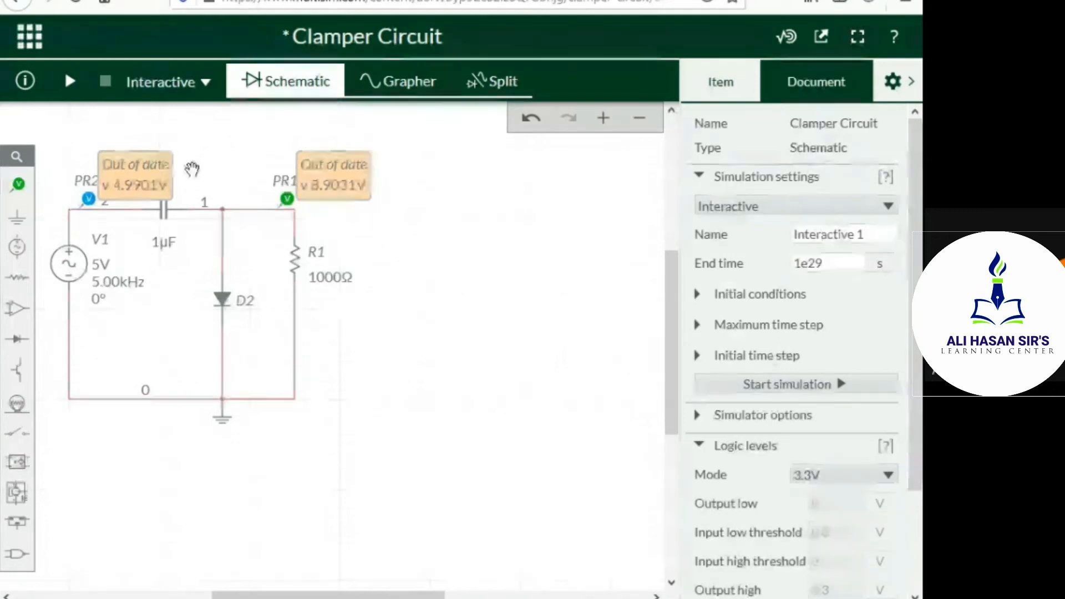
# Step: Start the interactive simulation of the negative clamper, hide the settings pane, and show the waveforms in the Grapher
pyautogui.click(71, 82)
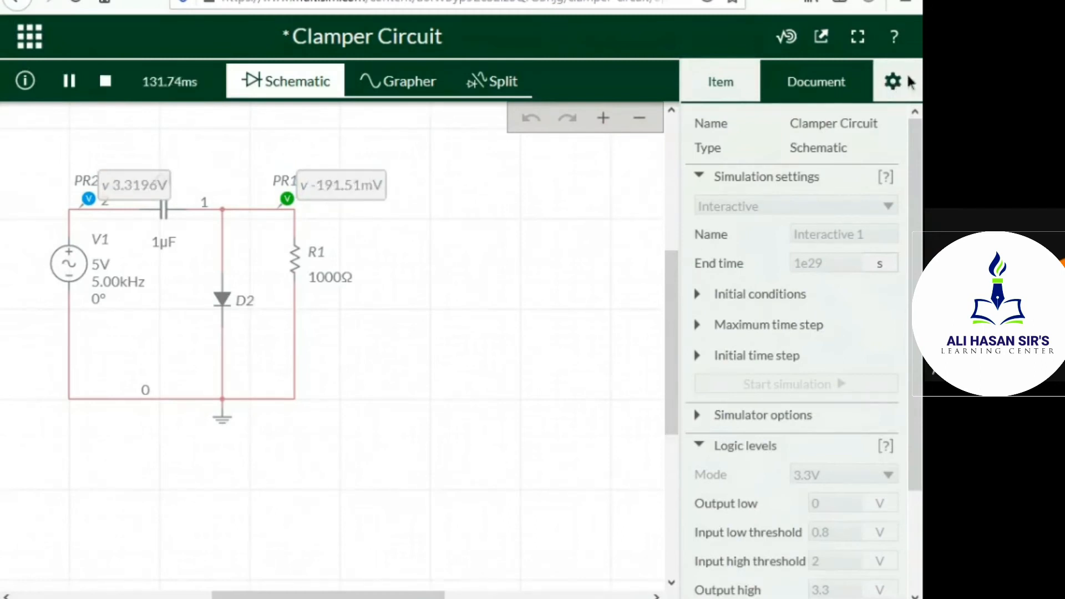
pyautogui.click(893, 82)
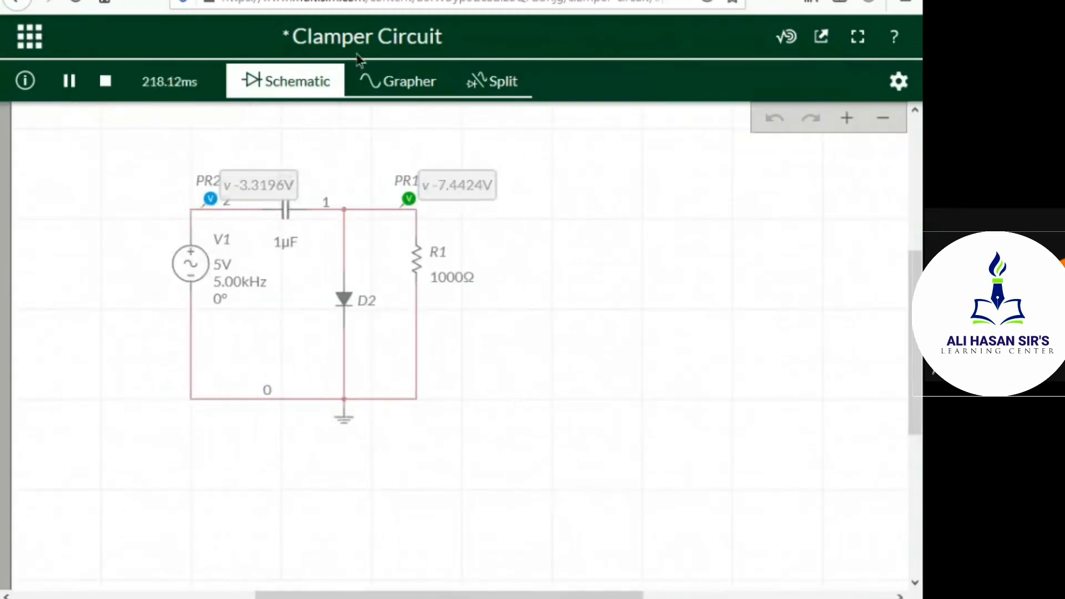
pyautogui.click(395, 78)
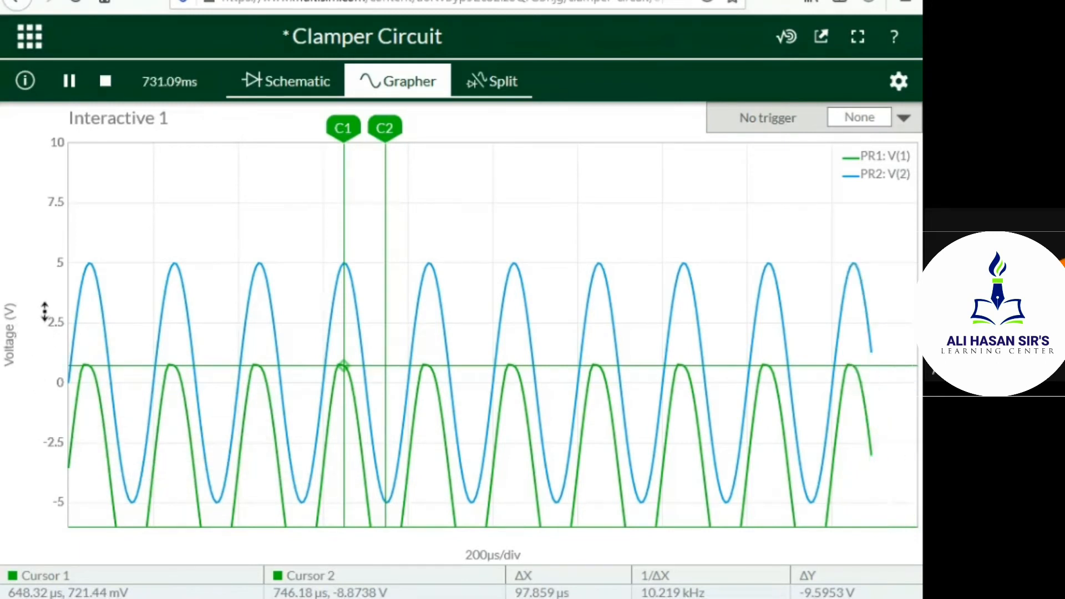
# Step: Widen the Grapher's voltage axis to span at least -15 V to 15 V, and pause the simulation
pyautogui.scroll(-2, 44, 336)
pyautogui.scroll(3, 44, 336)
pyautogui.scroll(-1, 48, 311)
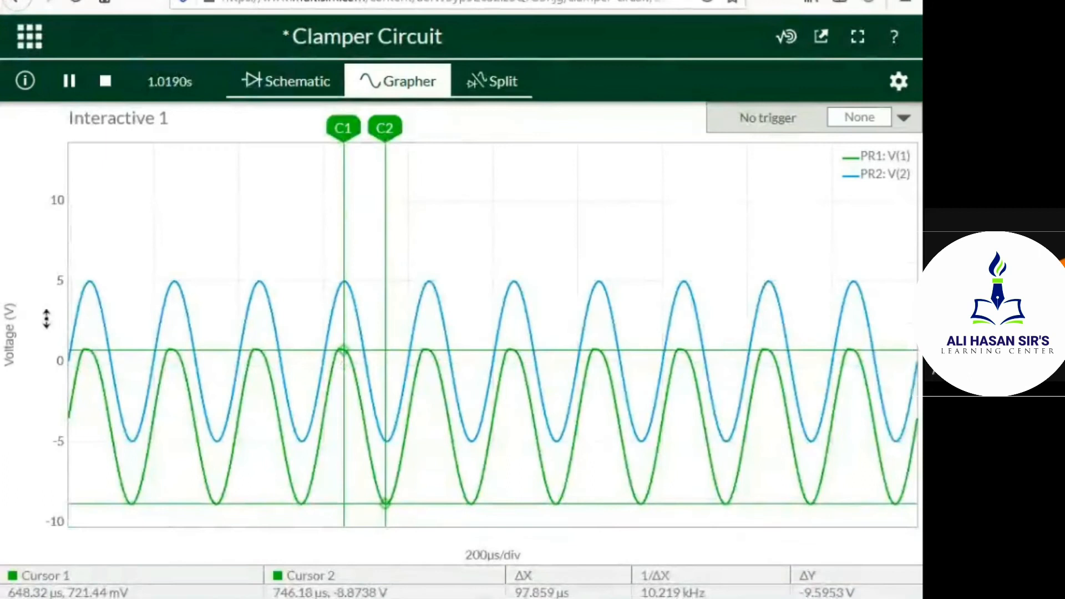
pyautogui.scroll(-1, 47, 318)
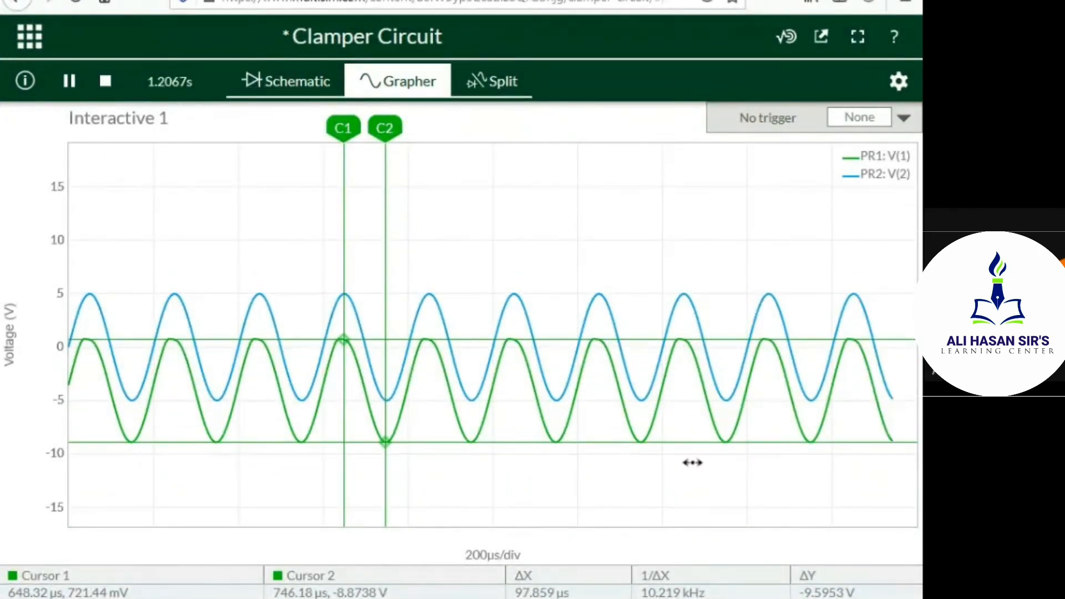
pyautogui.click(70, 82)
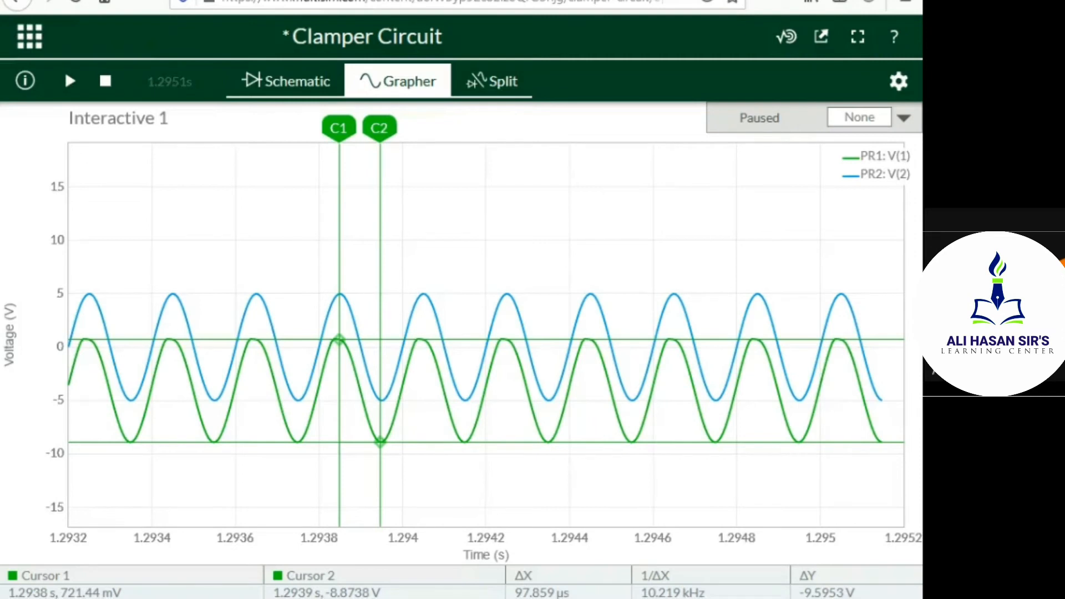
# Step: Review the negative clamper diagram and the pages after it in 22216 - Basic Electronics.pdf, and return to the Clamper Circuit in Multisim
pyautogui.moveTo(530, 598)
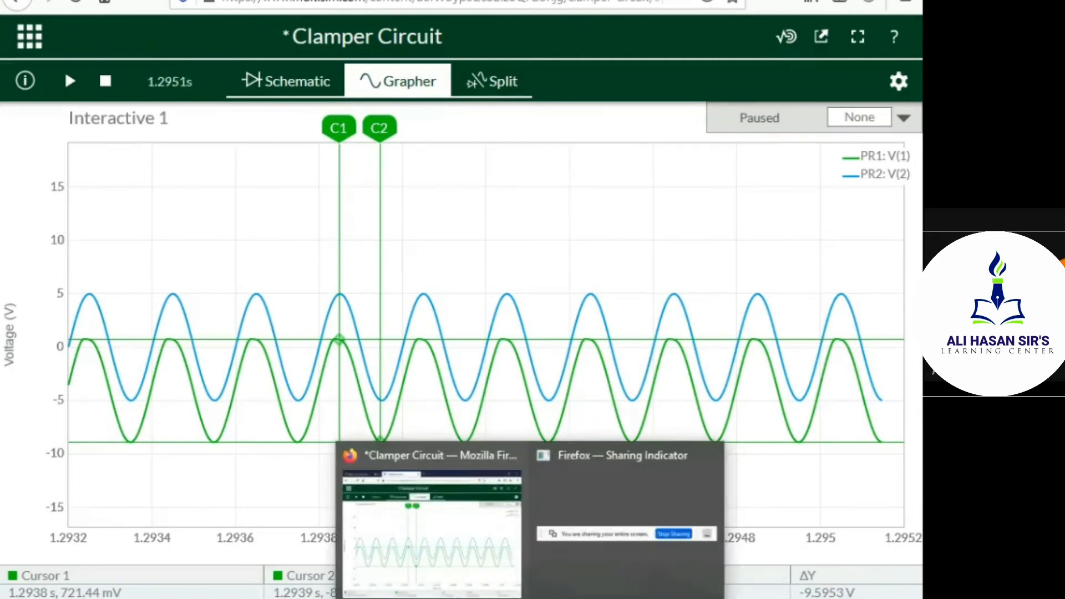
pyautogui.moveTo(618, 598)
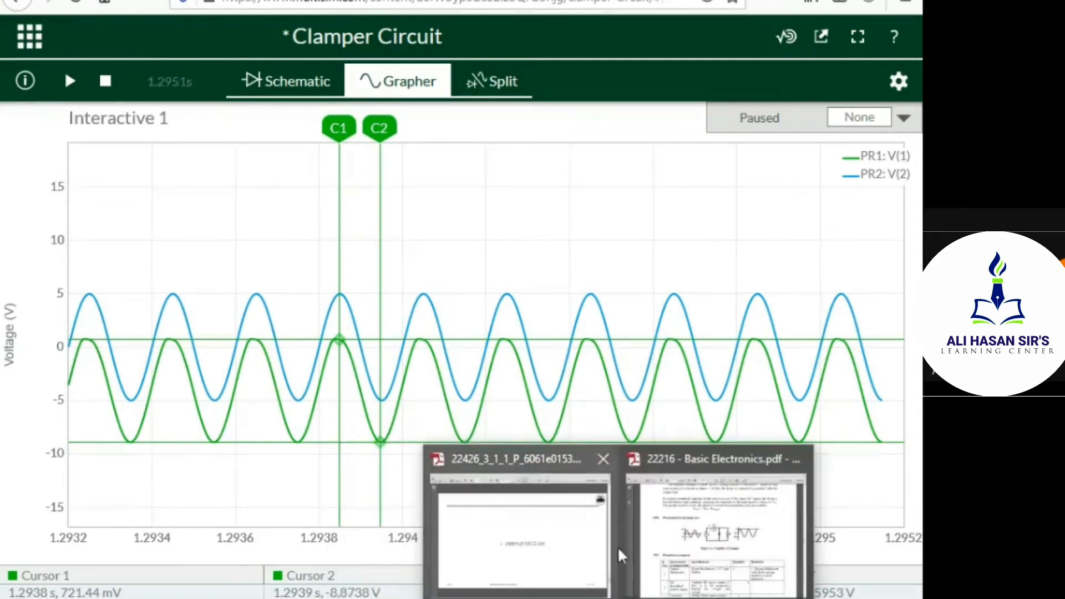
pyautogui.moveTo(561, 550)
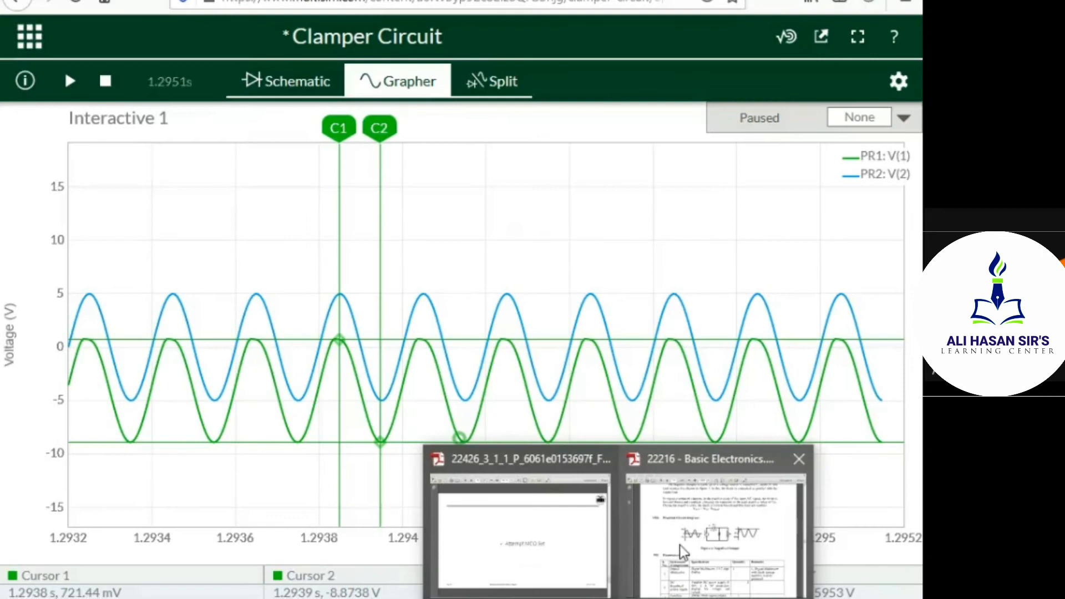
pyautogui.moveTo(680, 545)
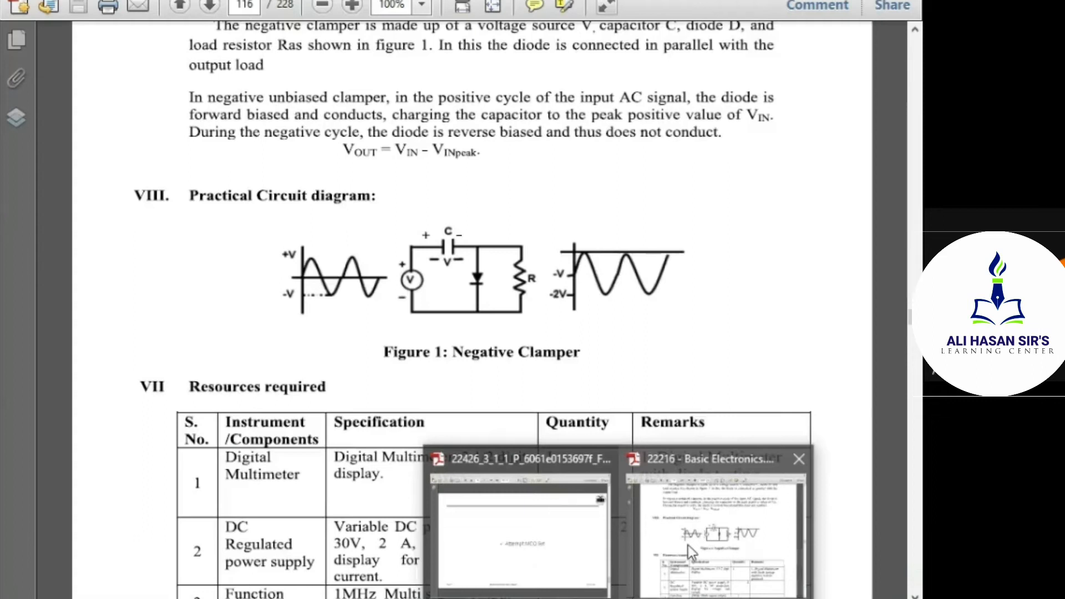
pyautogui.click(687, 545)
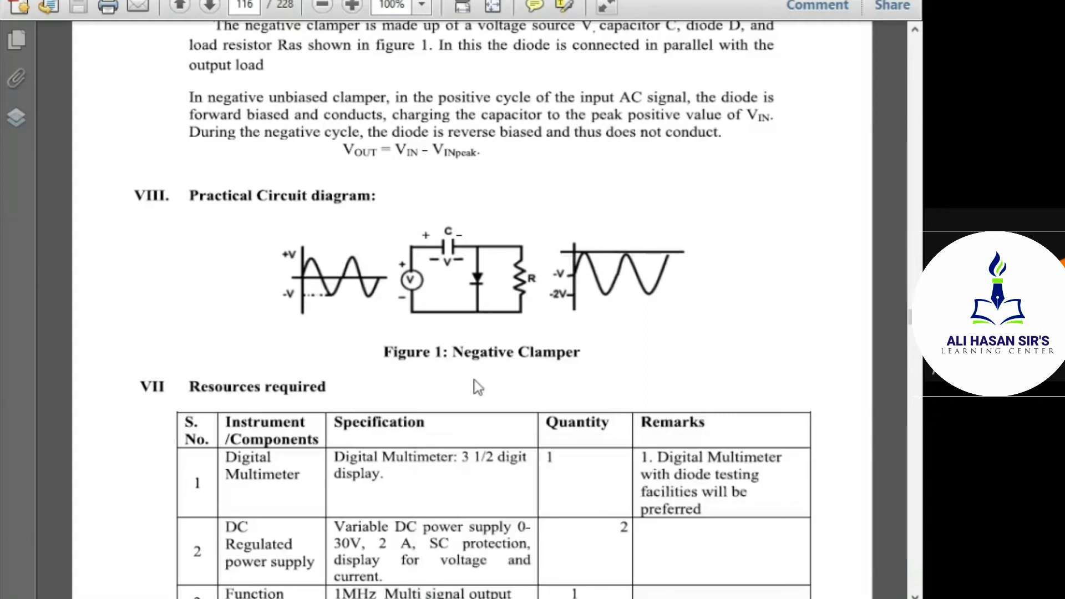
pyautogui.scroll(-10, 478, 388)
pyautogui.scroll(-4, 478, 387)
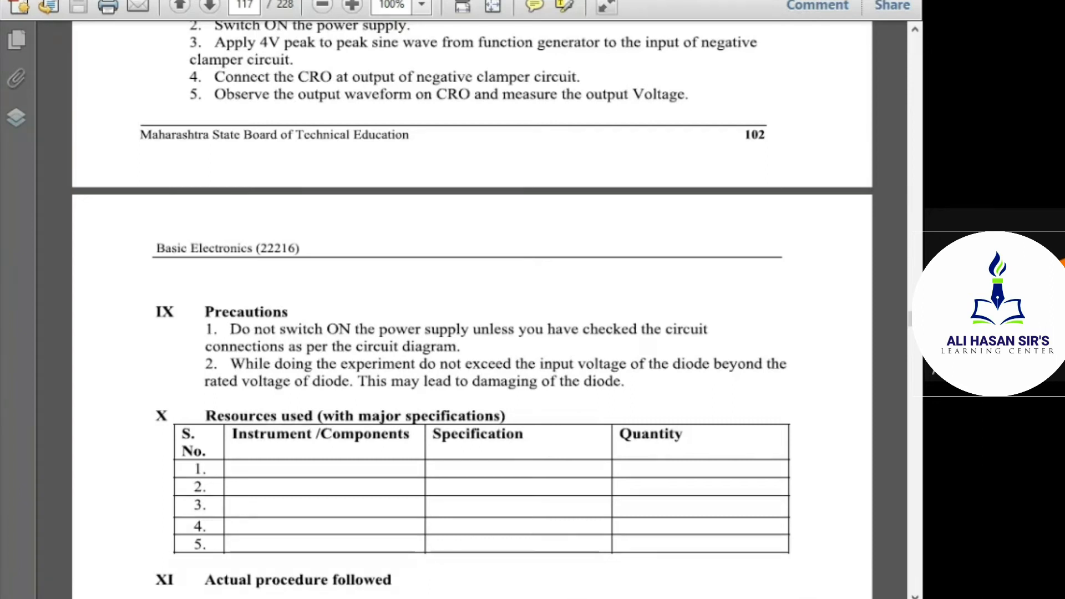
pyautogui.click(400, 512)
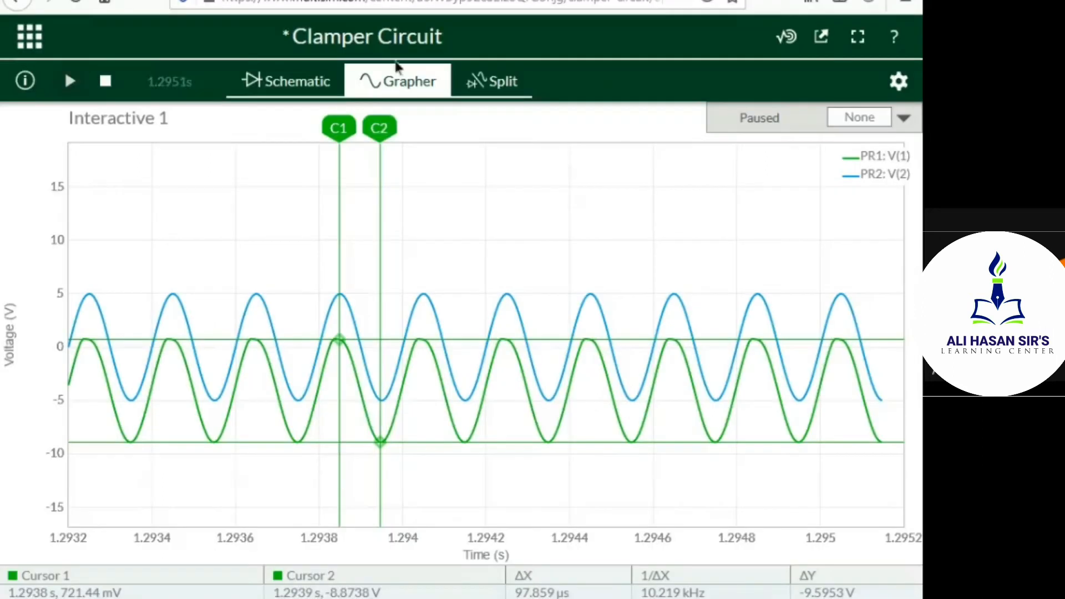
# Step: Stop the simulation and, in the schematic, undo the negative clamper edits until diode D1 and its wires are restored and D2 is gone
pyautogui.click(300, 82)
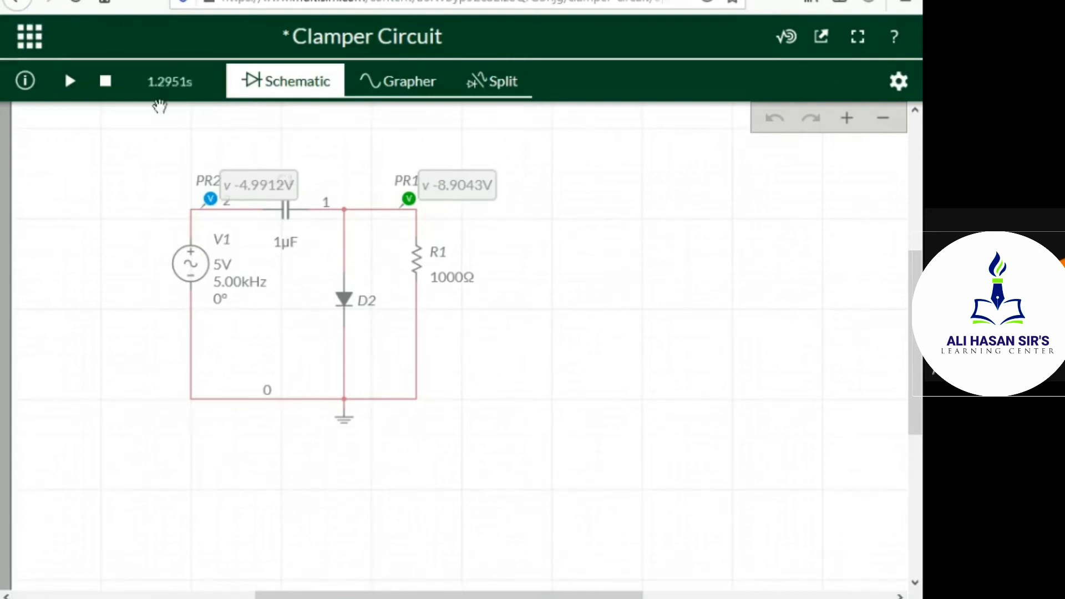
pyautogui.click(105, 82)
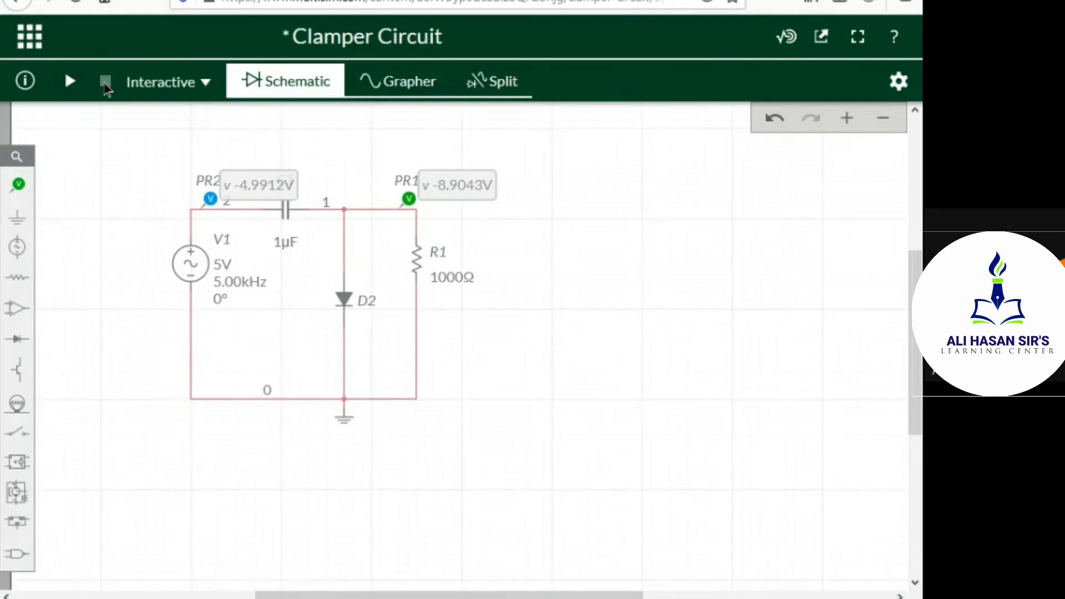
pyautogui.click(775, 119)
pyautogui.click(775, 119)
pyautogui.click(775, 119)
pyautogui.click(775, 118)
pyautogui.click(775, 119)
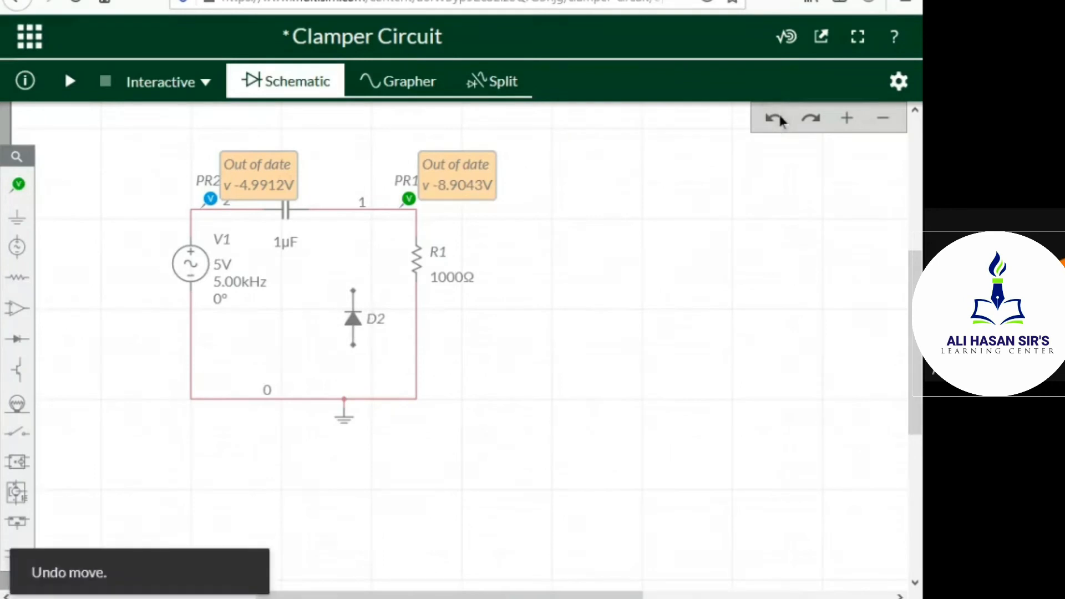
pyautogui.click(775, 119)
pyautogui.click(775, 118)
pyautogui.click(775, 119)
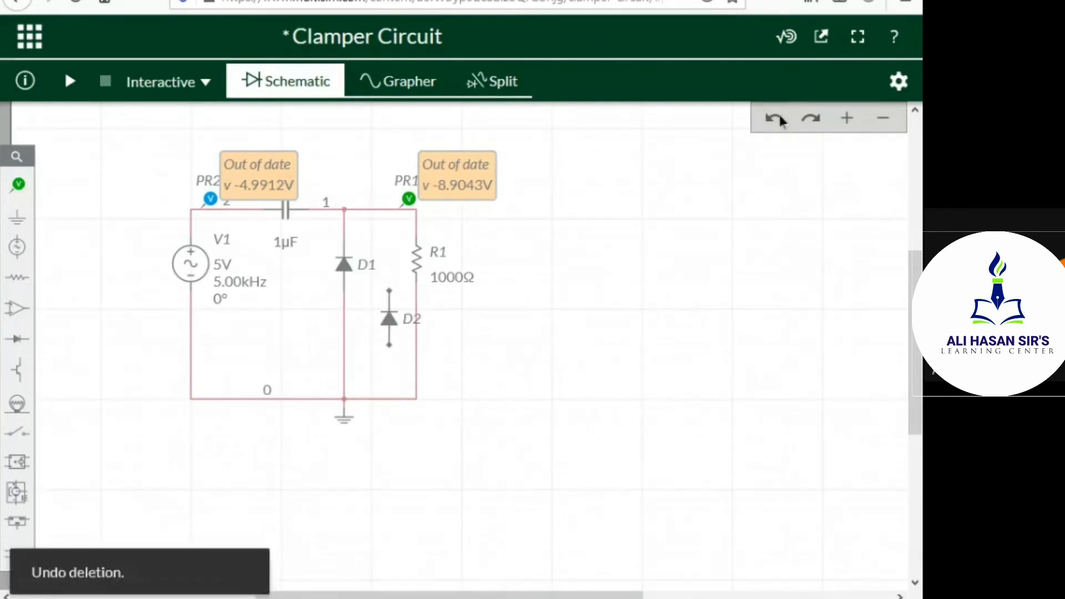
pyautogui.click(775, 119)
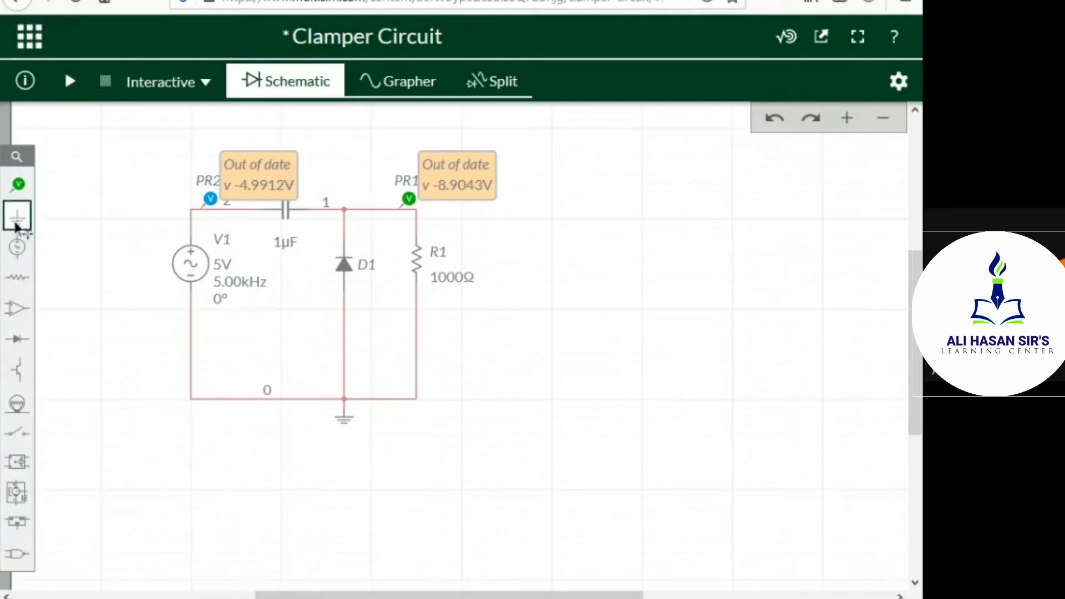
# Step: Place a DC voltage source V2 beside the middle branch, below diode D1
pyautogui.click(17, 253)
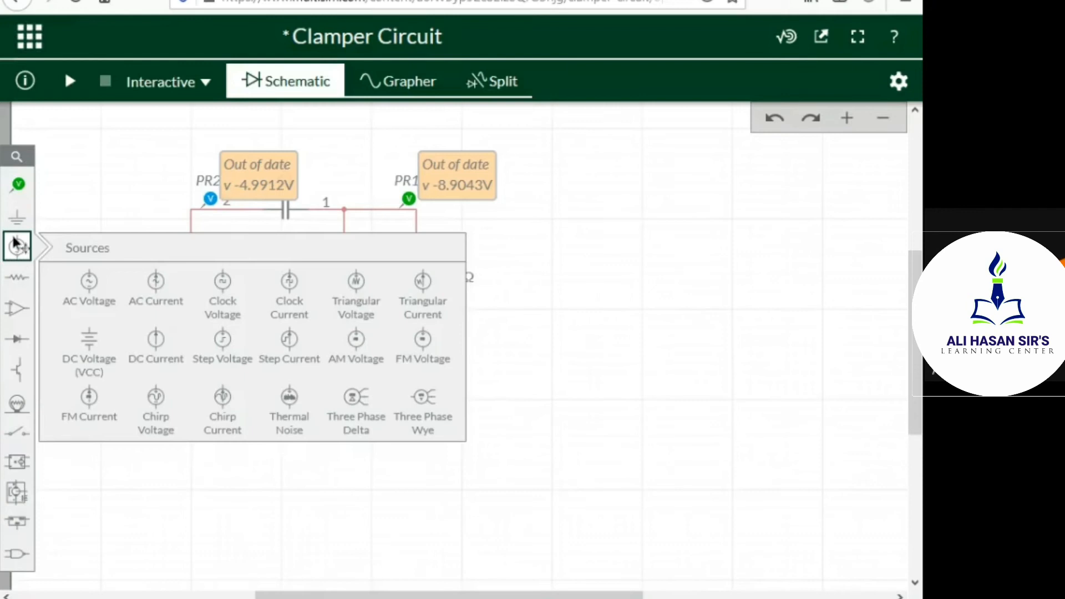
pyautogui.click(16, 228)
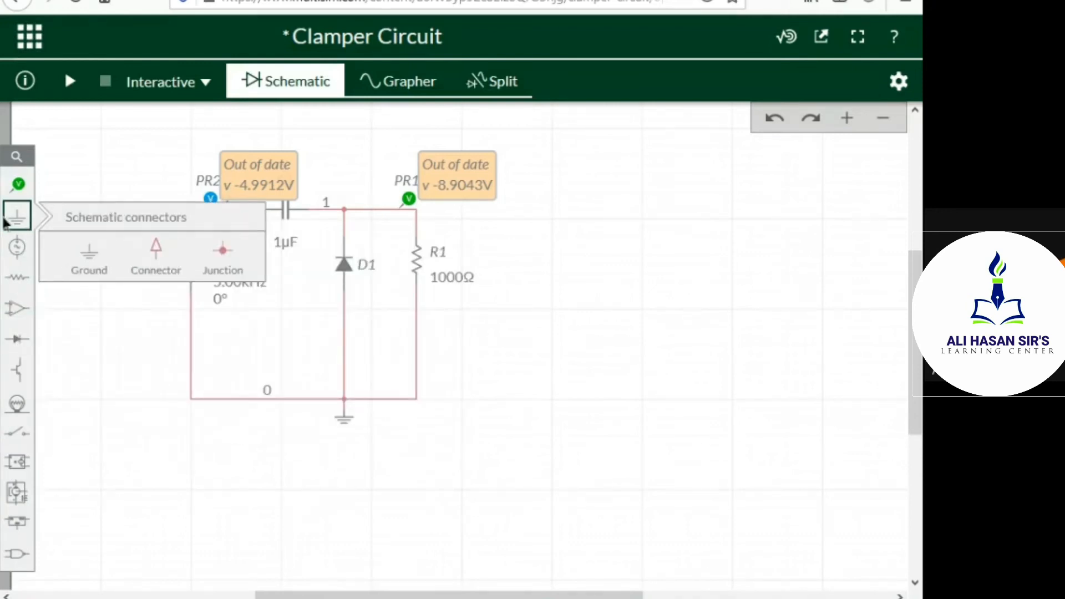
pyautogui.click(18, 194)
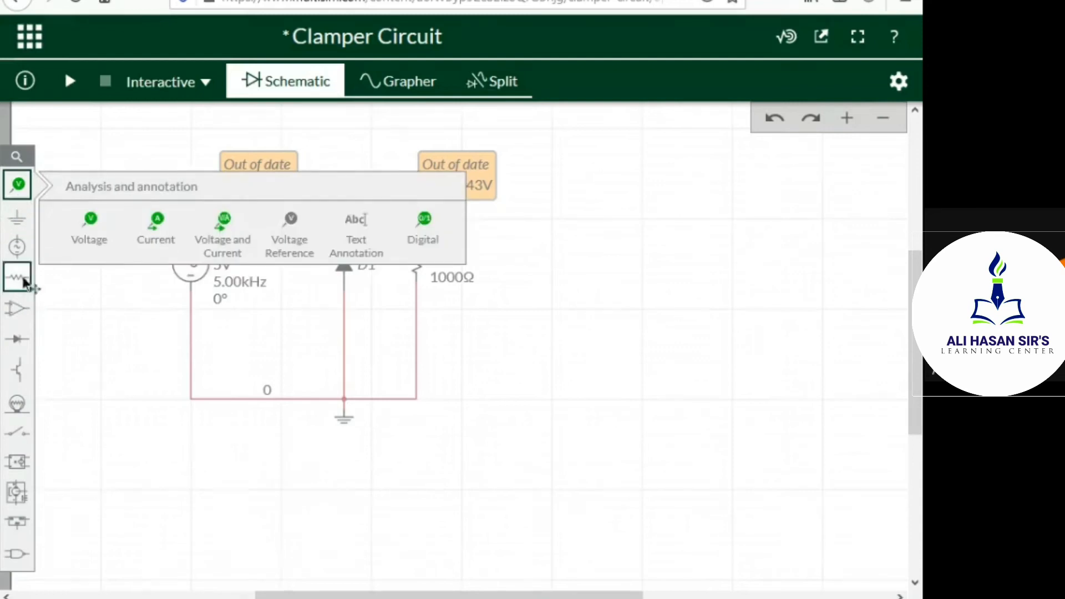
pyautogui.click(8, 284)
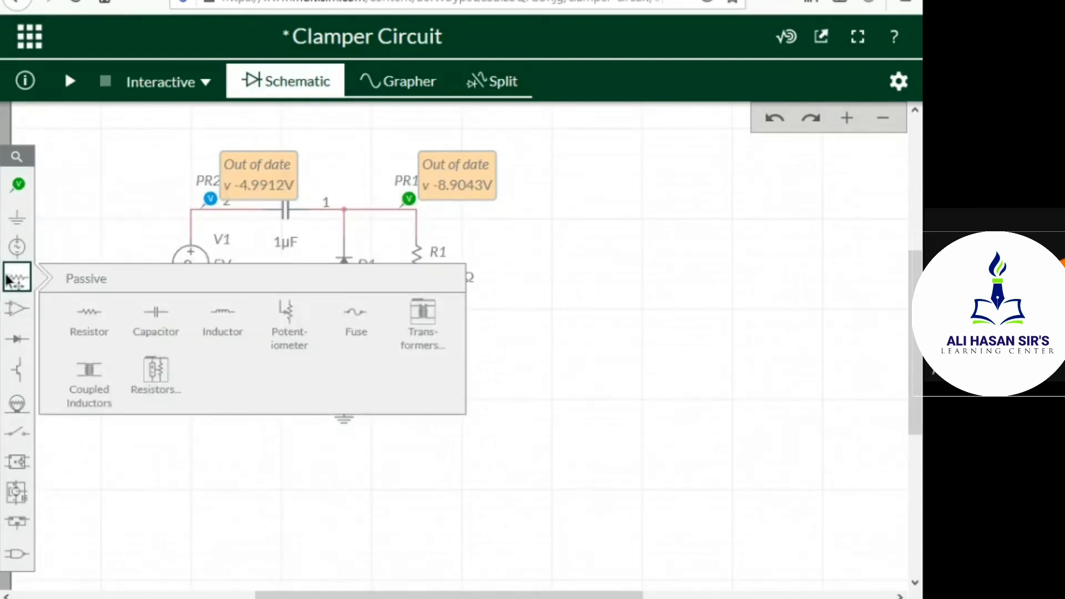
pyautogui.click(13, 257)
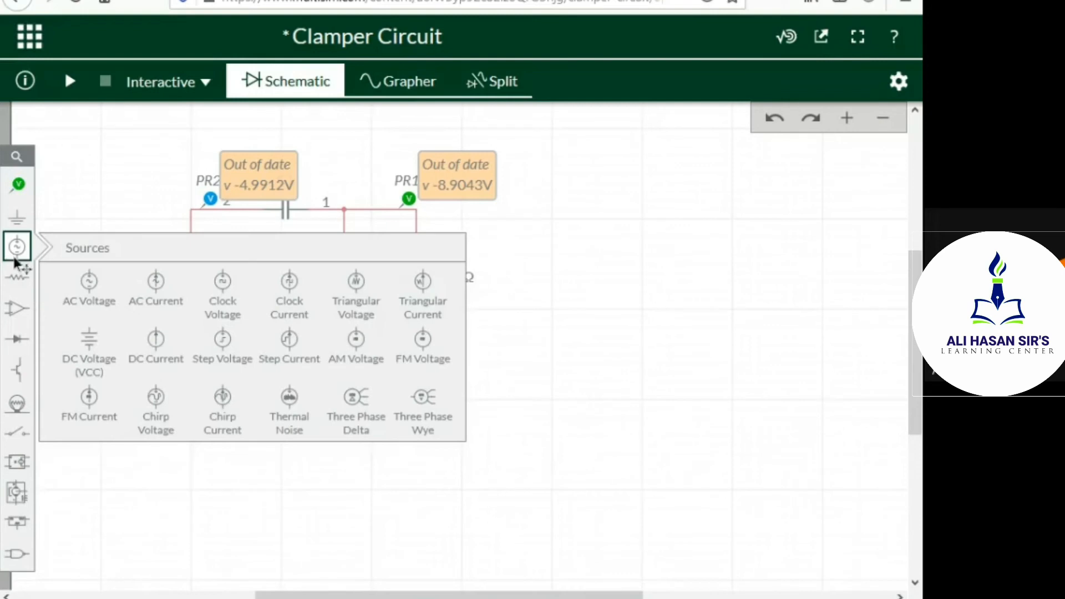
pyautogui.click(80, 345)
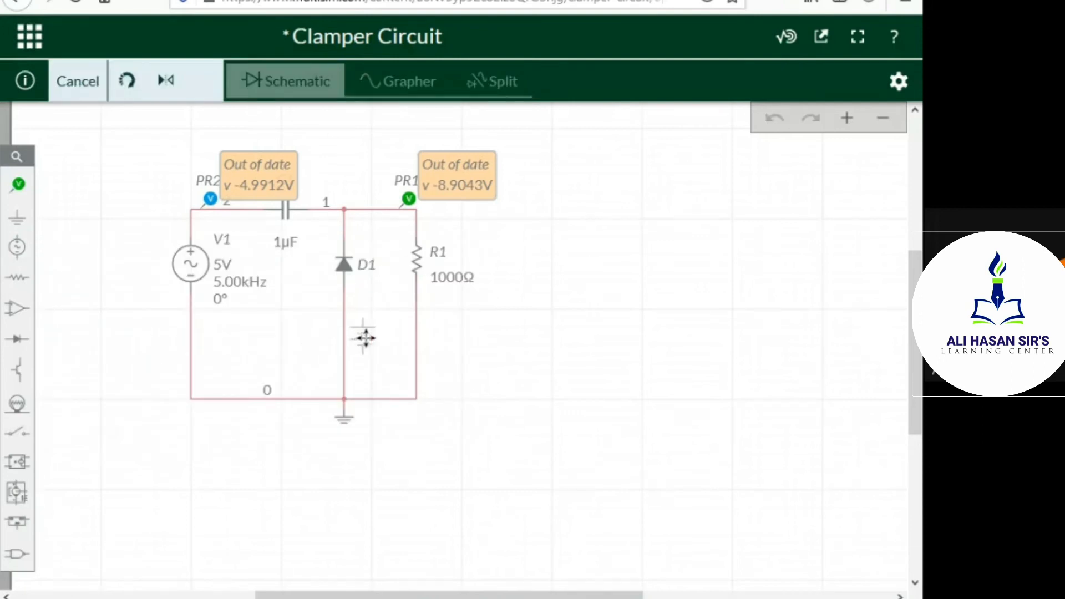
pyautogui.click(370, 333)
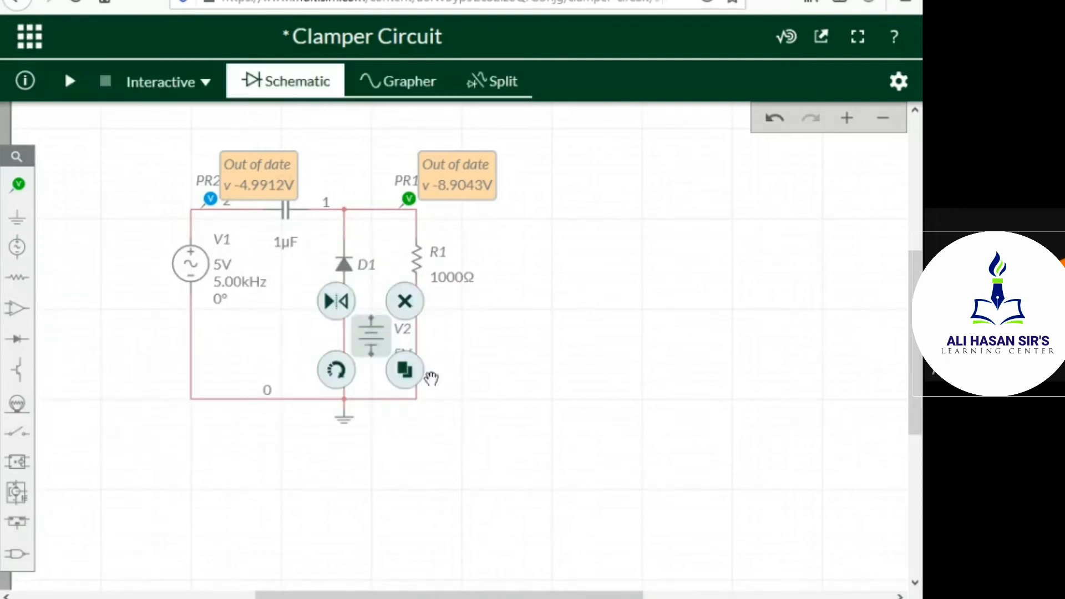
pyautogui.click(508, 354)
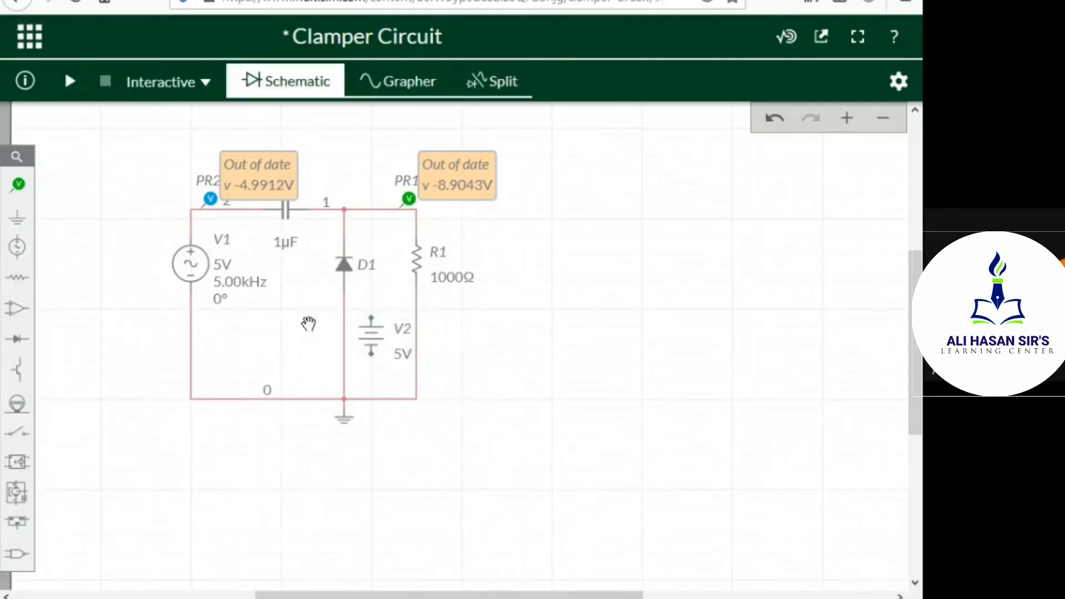
# Step: Delete the wire between diode D1 and the ground junction, and move source V2 into the gap below D1
pyautogui.click(344, 330)
pyautogui.click(361, 301)
pyautogui.moveTo(375, 334); pyautogui.dragTo(335, 339)
pyautogui.click(488, 311)
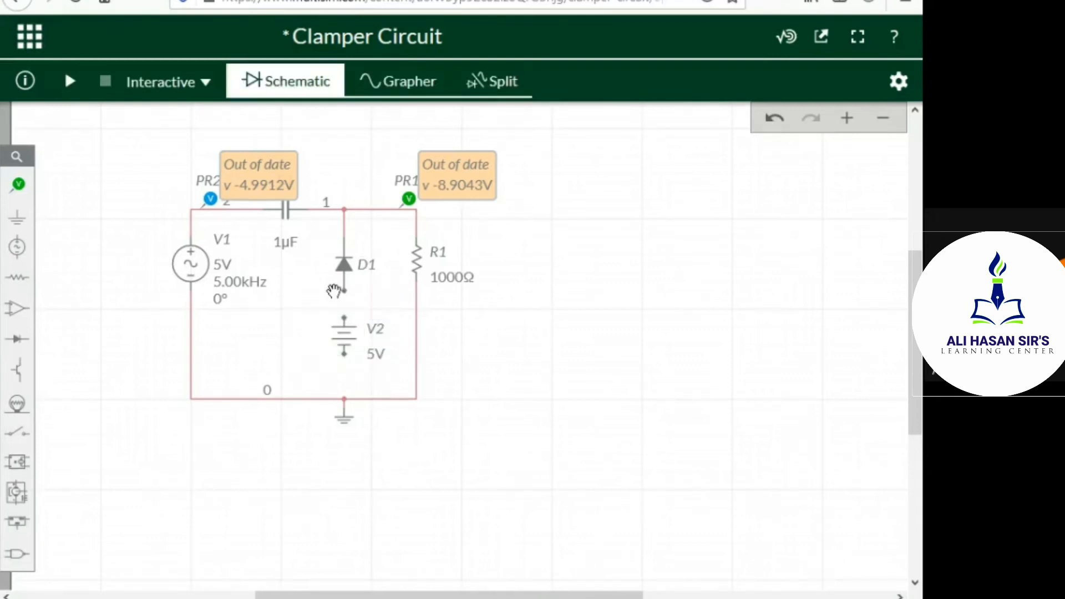
# Step: Wire diode D1's lower terminal to V2's upper terminal, and V2's lower terminal to the ground junction
pyautogui.moveTo(345, 292); pyautogui.dragTo(337, 314)
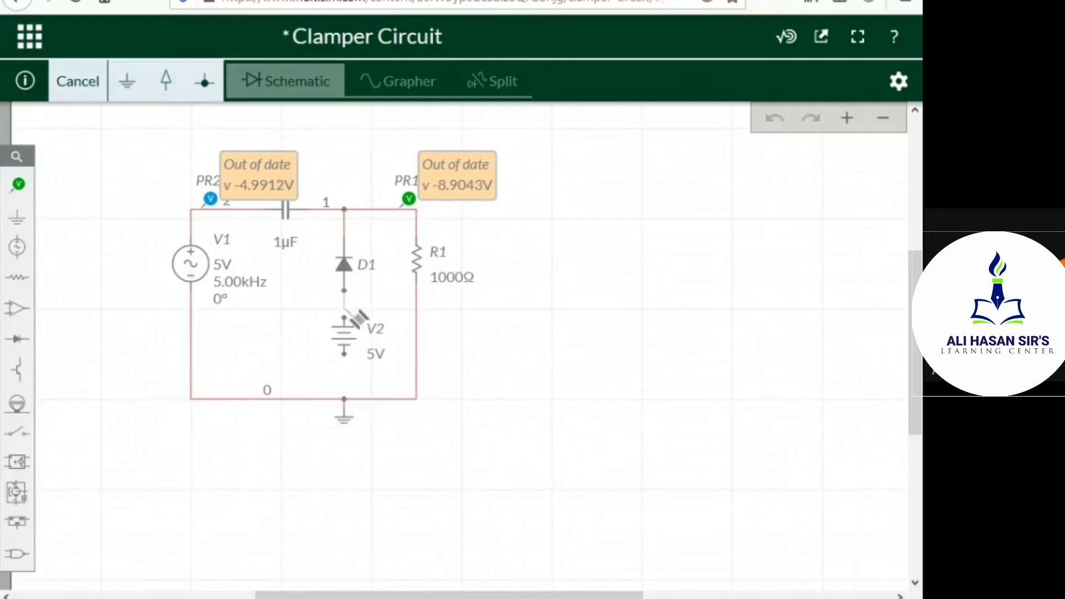
pyautogui.click(345, 318)
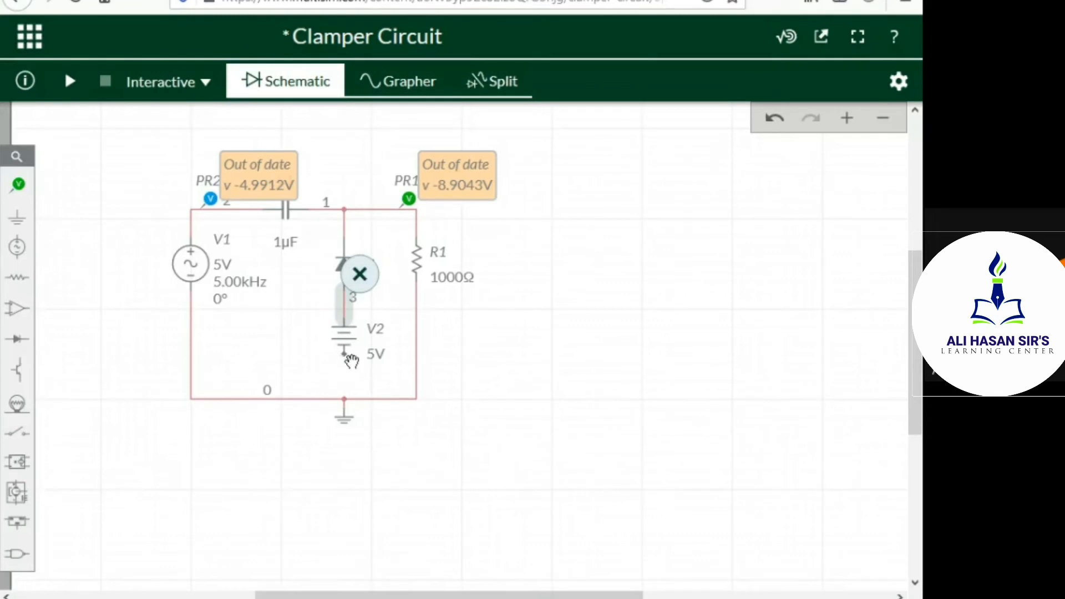
pyautogui.click(468, 374)
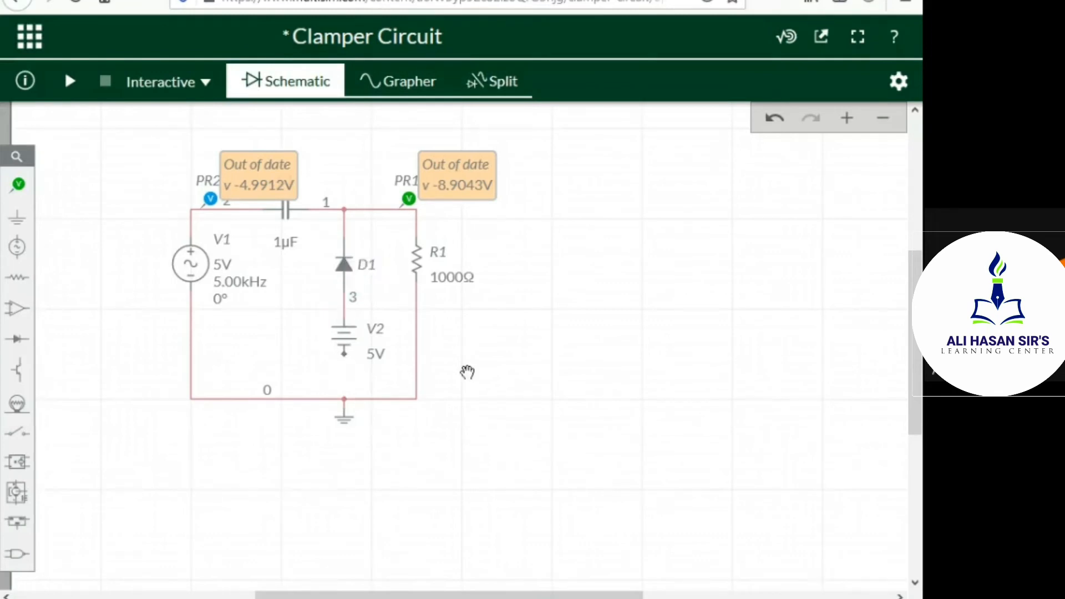
pyautogui.click(345, 355)
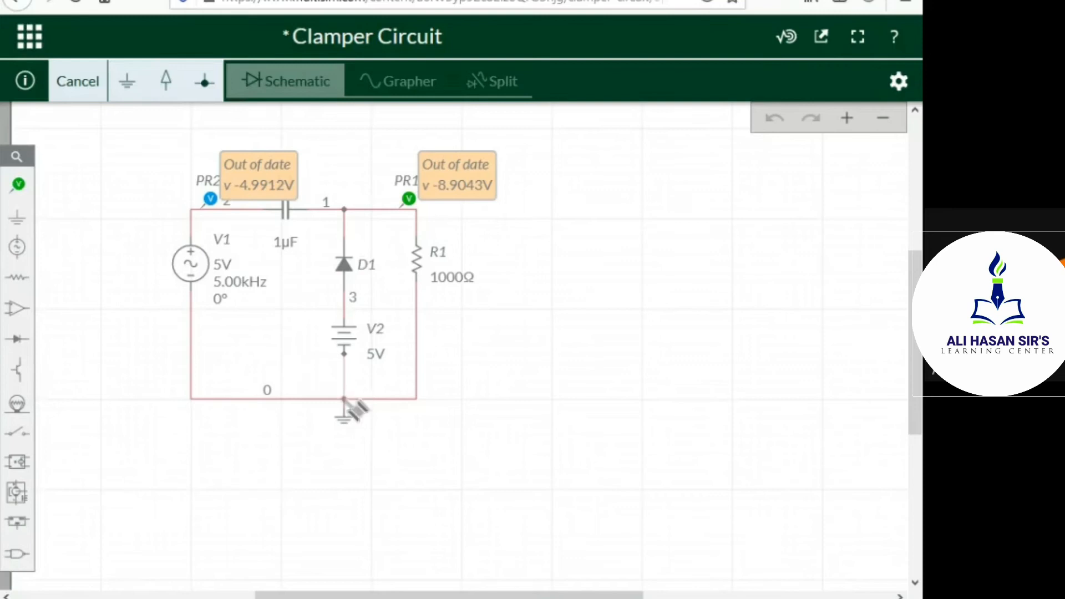
pyautogui.click(345, 400)
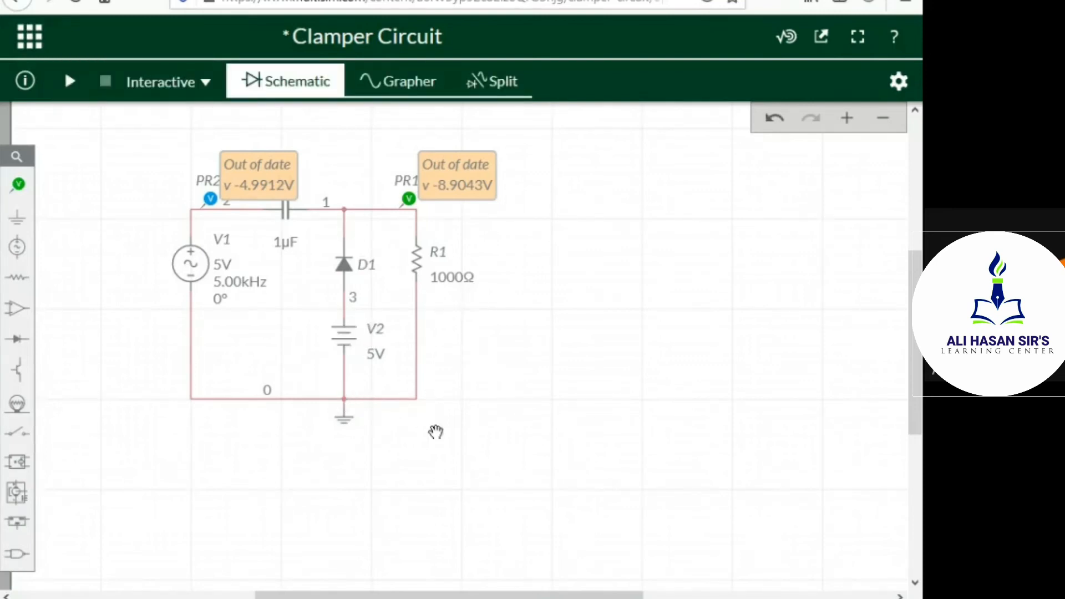
# Step: Set the DC source V2's voltage to 7 V
pyautogui.click(374, 358)
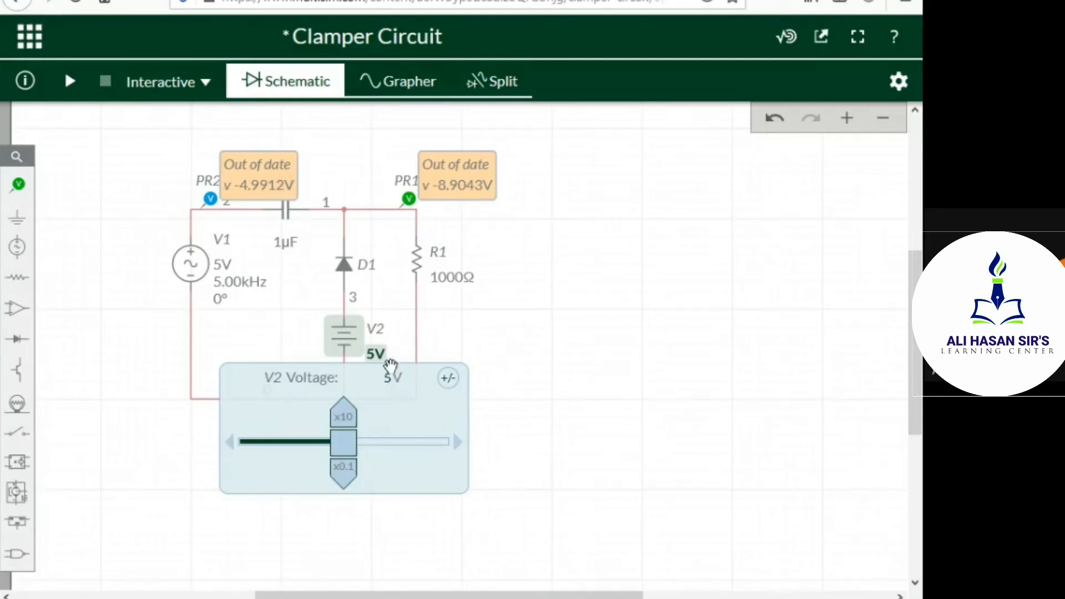
pyautogui.click(396, 384)
pyautogui.moveTo(395, 384); pyautogui.dragTo(383, 382)
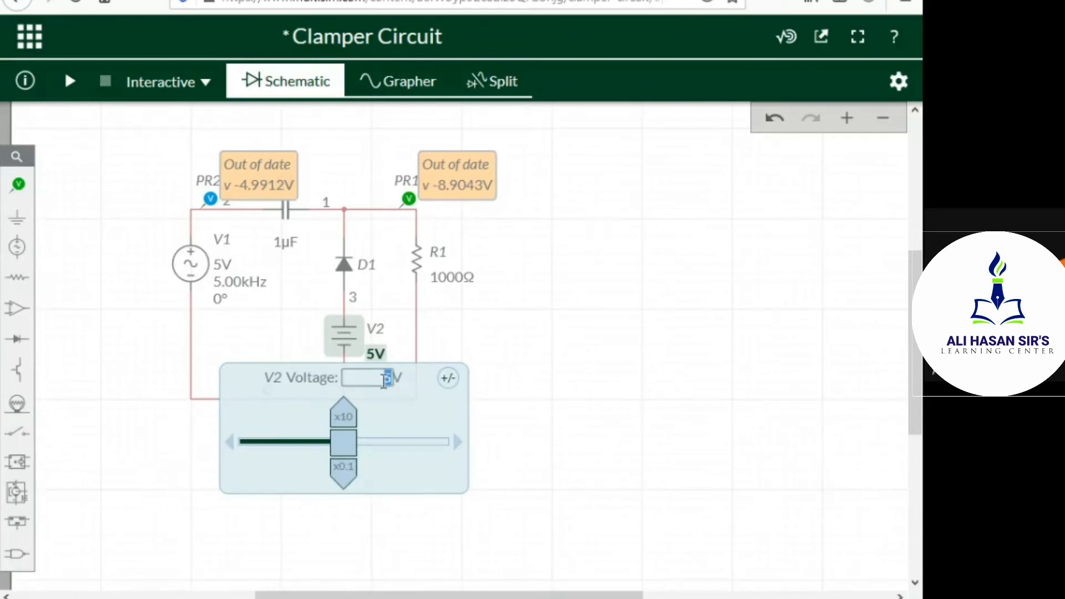
pyautogui.write('7')
pyautogui.click(634, 257)
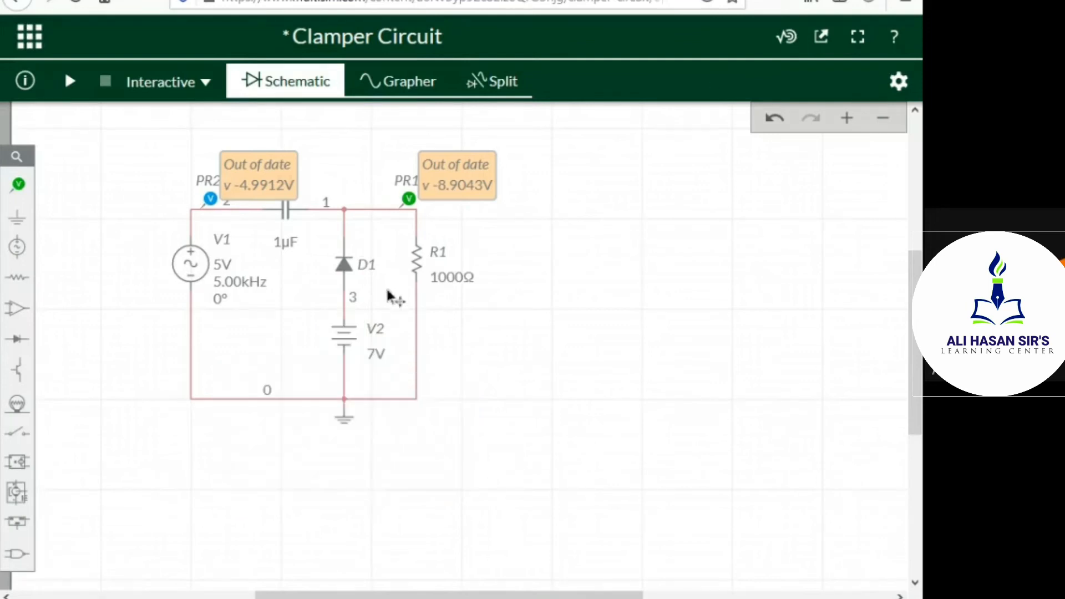
# Step: Raise the AC source V1's peak voltage to 10 V
pyautogui.click(229, 266)
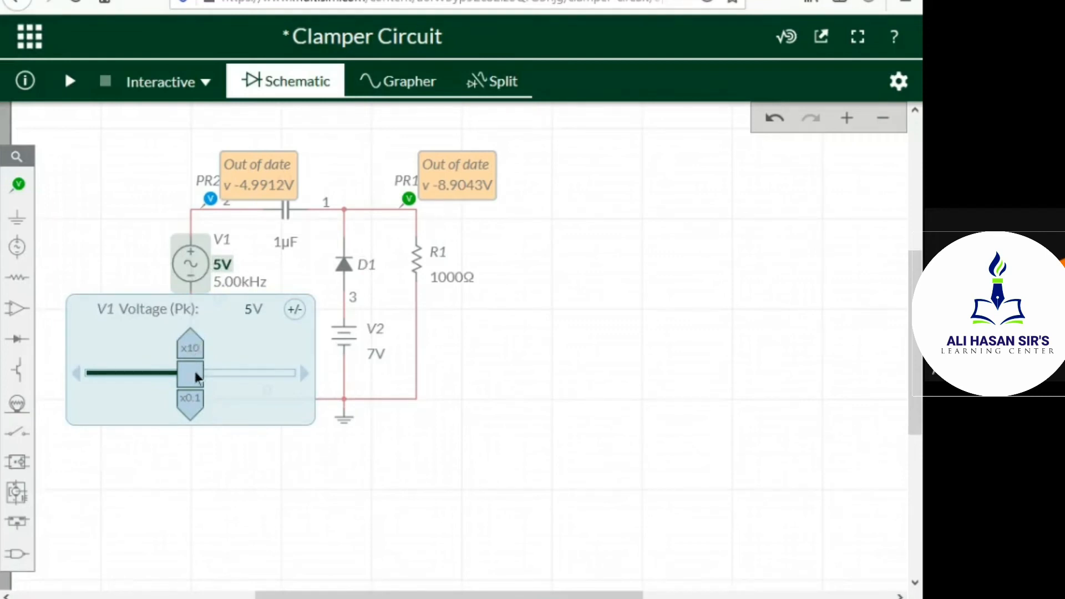
pyautogui.moveTo(191, 375); pyautogui.dragTo(327, 376)
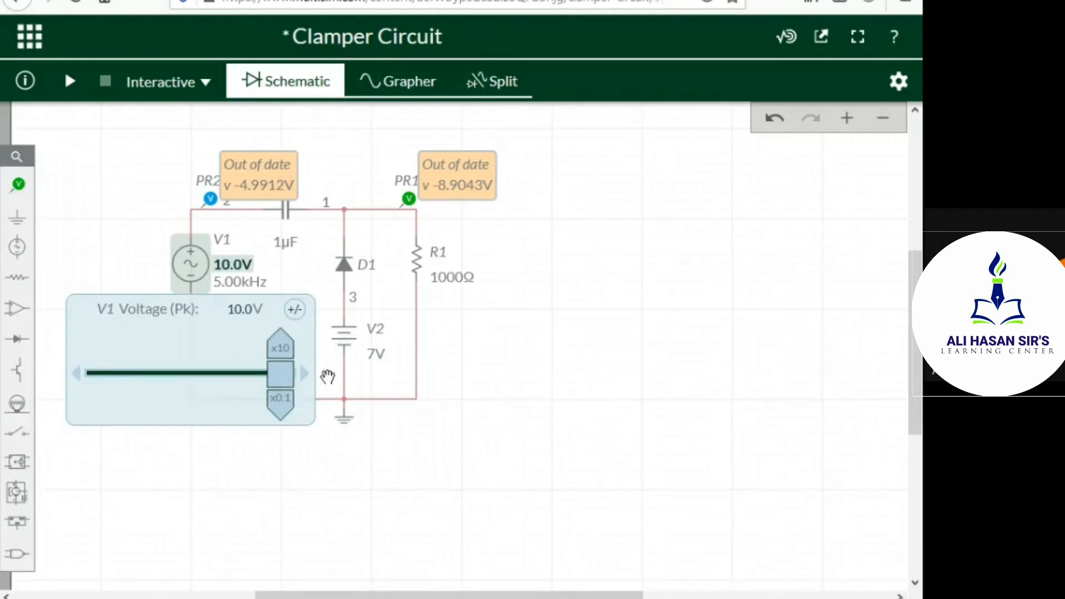
pyautogui.click(755, 329)
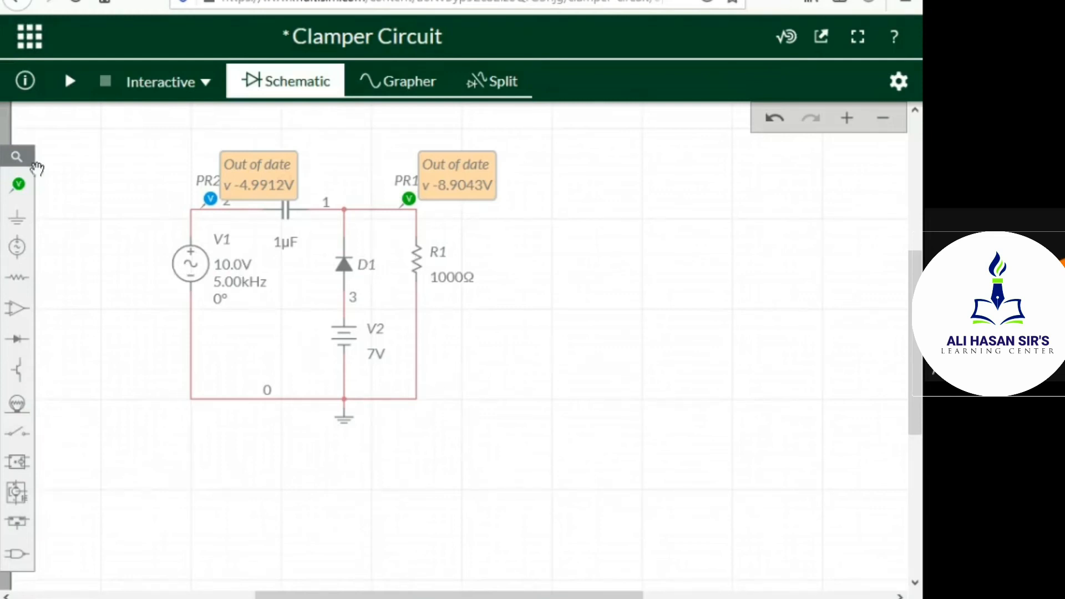
# Step: Run the interactive simulation of the biased clamper, show its waveforms in the Grapher, and pause it
pyautogui.click(70, 82)
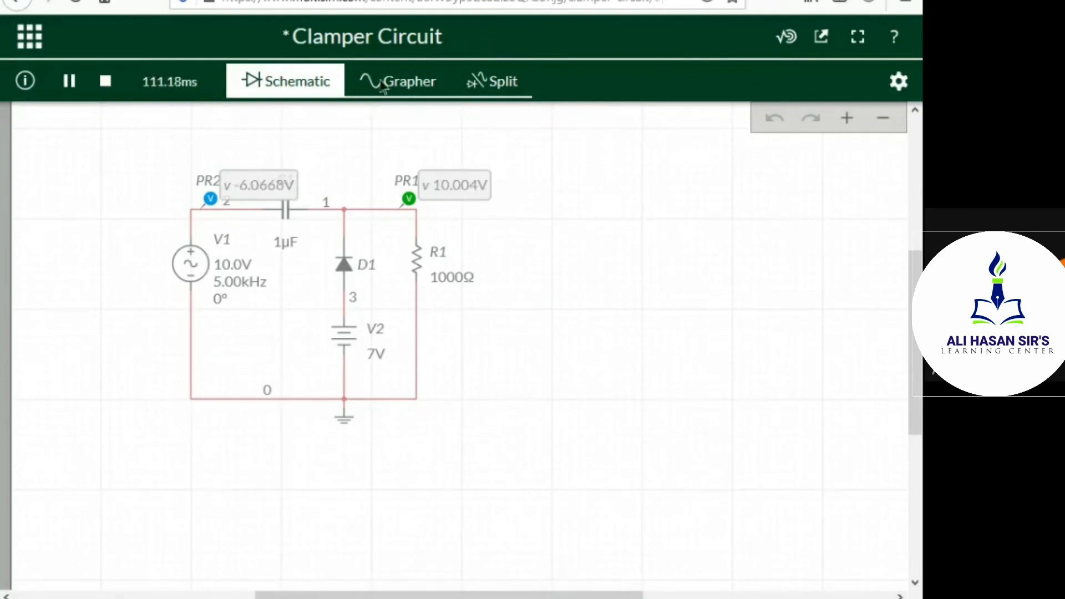
pyautogui.click(401, 86)
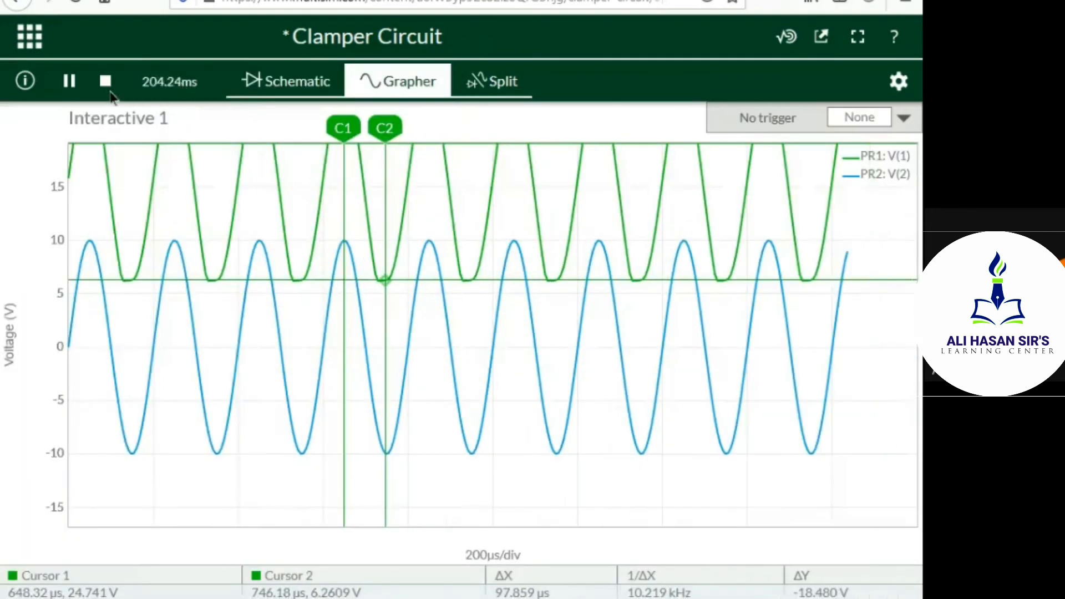
pyautogui.click(66, 83)
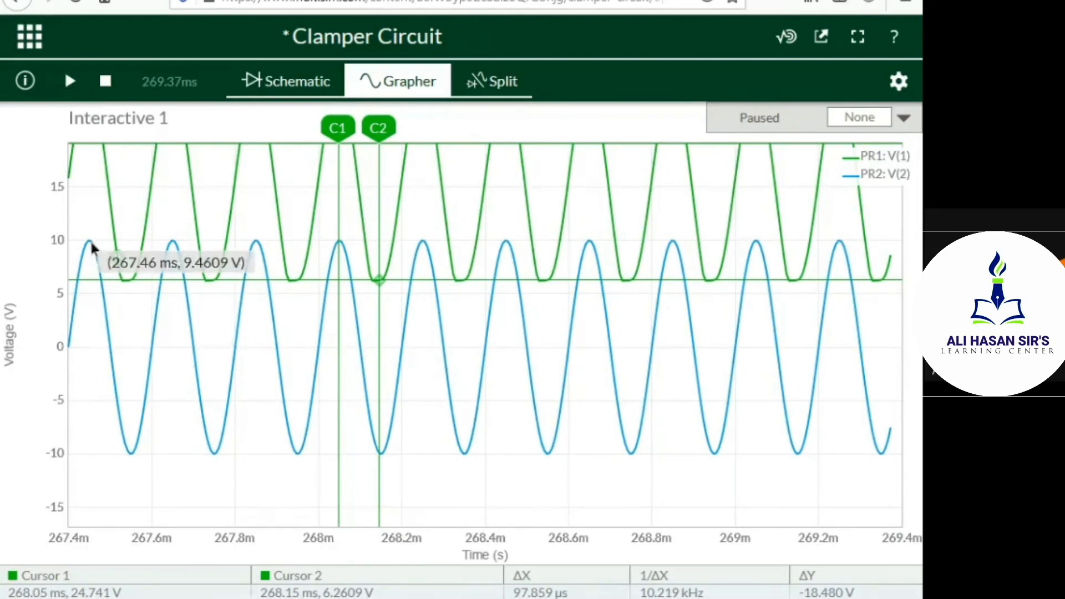
# Step: Rescale the Grapher axes so both the input and output waveforms fit fully, from about -10 V to above 35 V
pyautogui.scroll(5, 32, 220)
pyautogui.scroll(12, 33, 219)
pyautogui.scroll(10, 32, 219)
pyautogui.scroll(6, 32, 219)
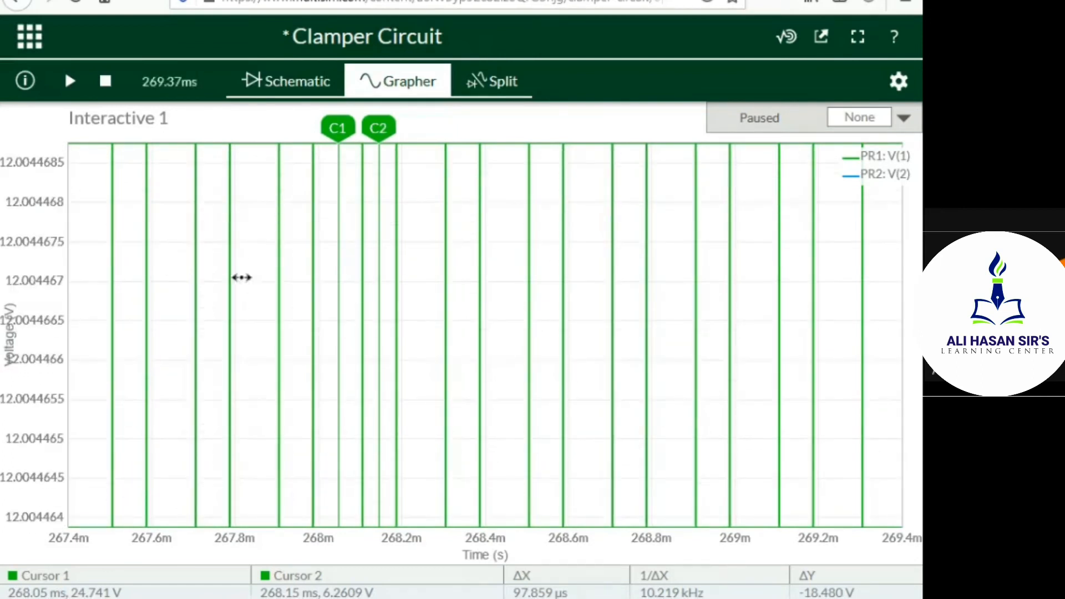
pyautogui.scroll(-3, 345, 283)
pyautogui.scroll(-1, 343, 281)
pyautogui.scroll(6, 343, 280)
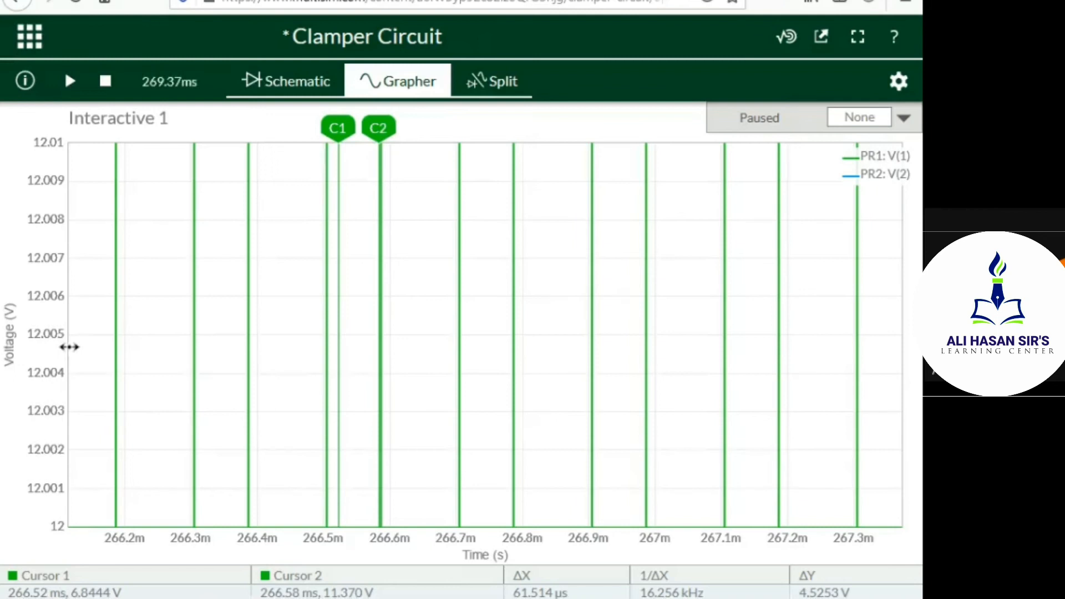
pyautogui.scroll(-4, 45, 355)
pyautogui.scroll(-5, 45, 355)
pyautogui.scroll(3, 46, 355)
pyautogui.scroll(-4, 46, 356)
pyautogui.scroll(-5, 45, 355)
pyautogui.scroll(2, 46, 355)
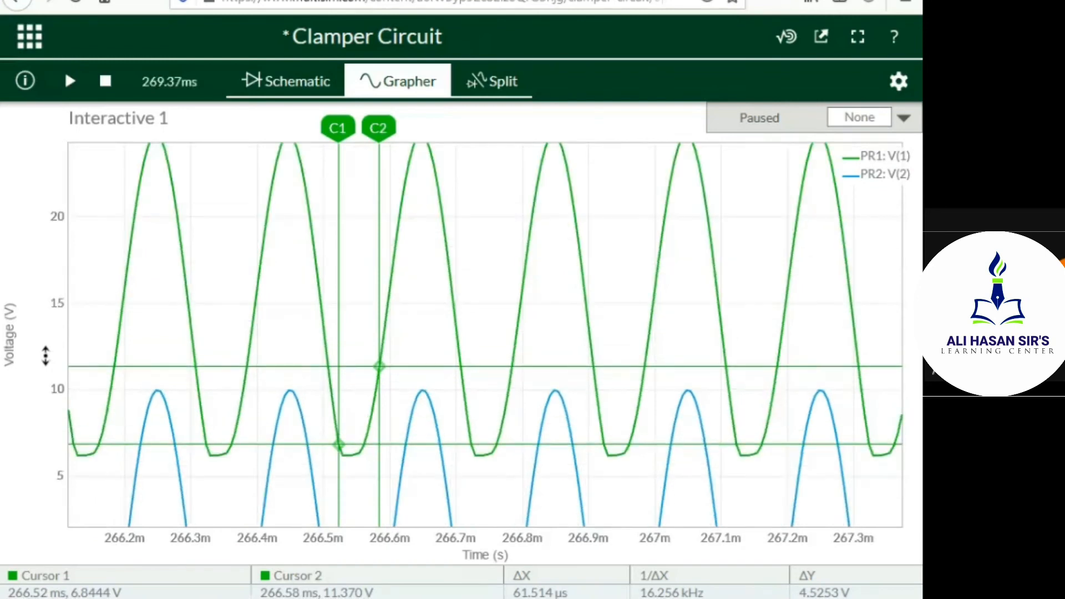
pyautogui.scroll(-4, 45, 355)
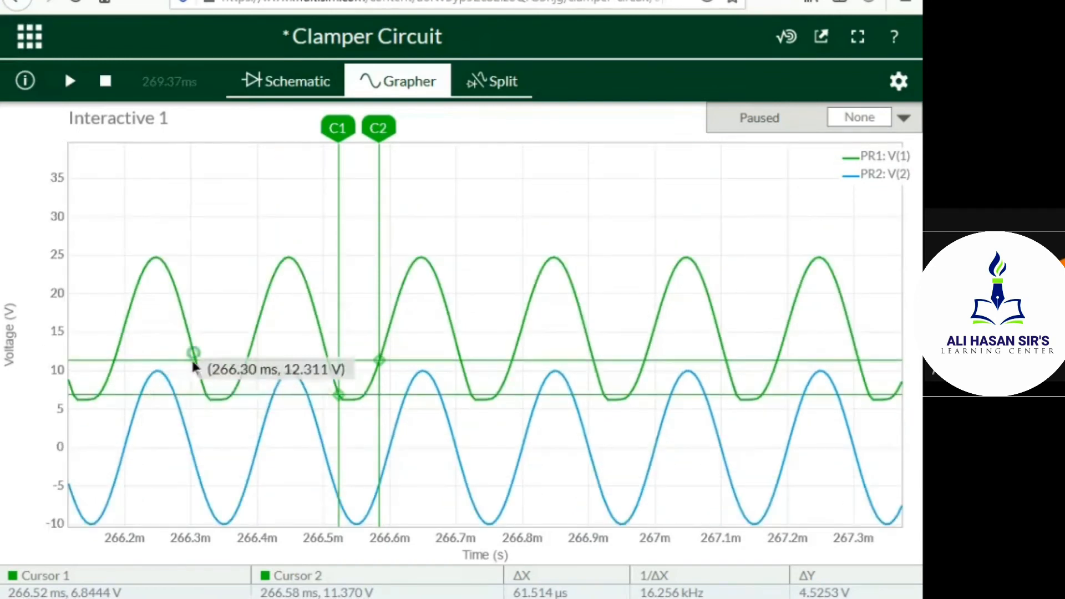
# Step: Examine the peak and trough voltages of the input waveform PR2 and the output waveform PR1 in the Grapher
pyautogui.moveTo(159, 380)
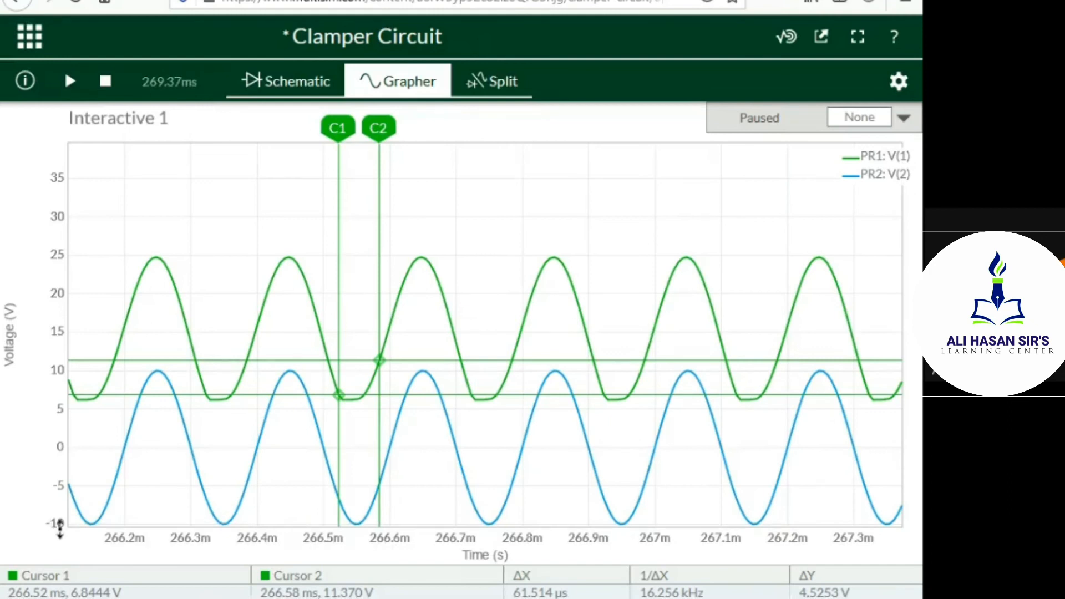
pyautogui.moveTo(238, 525)
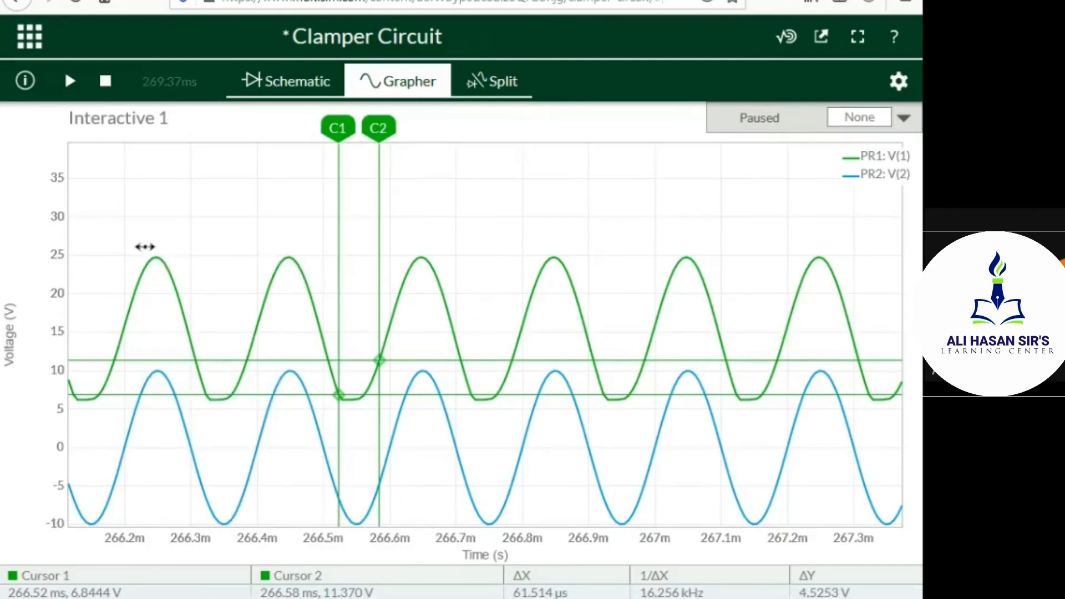
pyautogui.moveTo(155, 262)
pyautogui.moveTo(216, 400)
# Step: Show the schematic and waveforms side by side with the whole circuit in view, and inspect the output's peak and trough
pyautogui.click(268, 86)
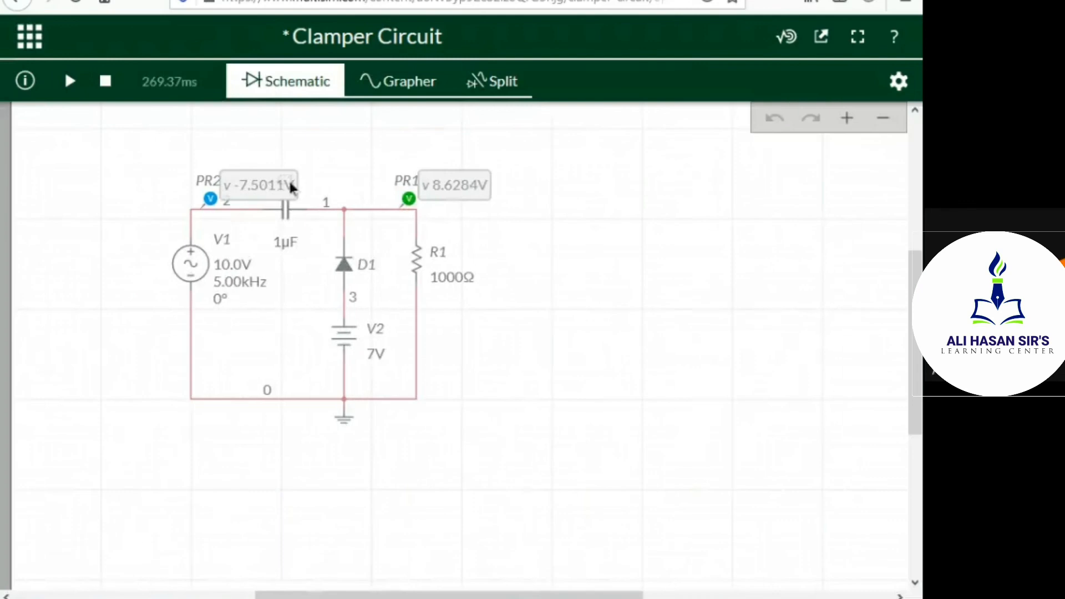
pyautogui.click(502, 83)
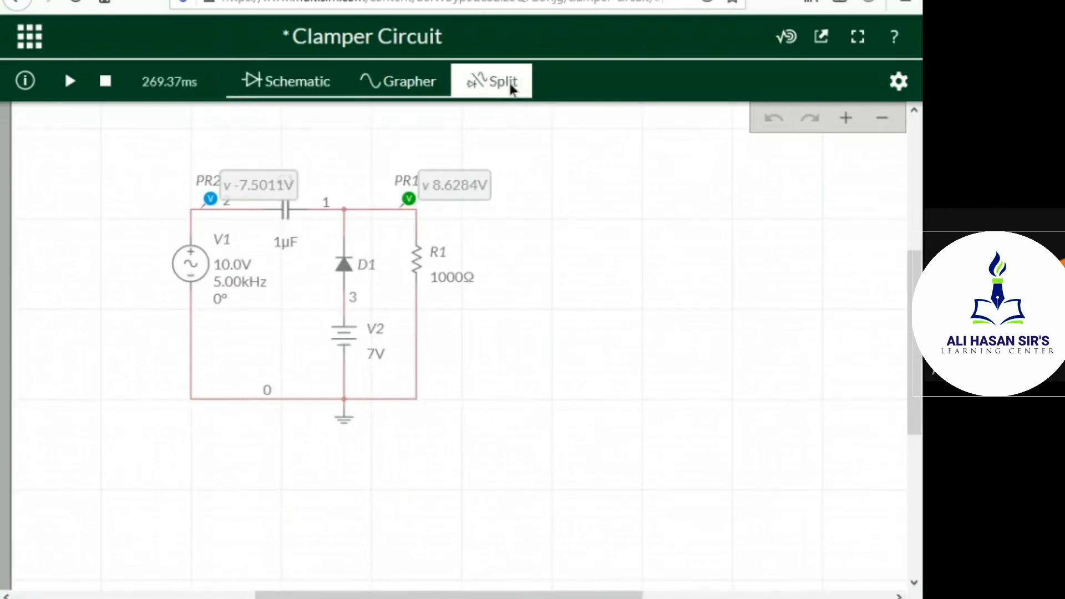
pyautogui.moveTo(71, 311); pyautogui.dragTo(232, 398)
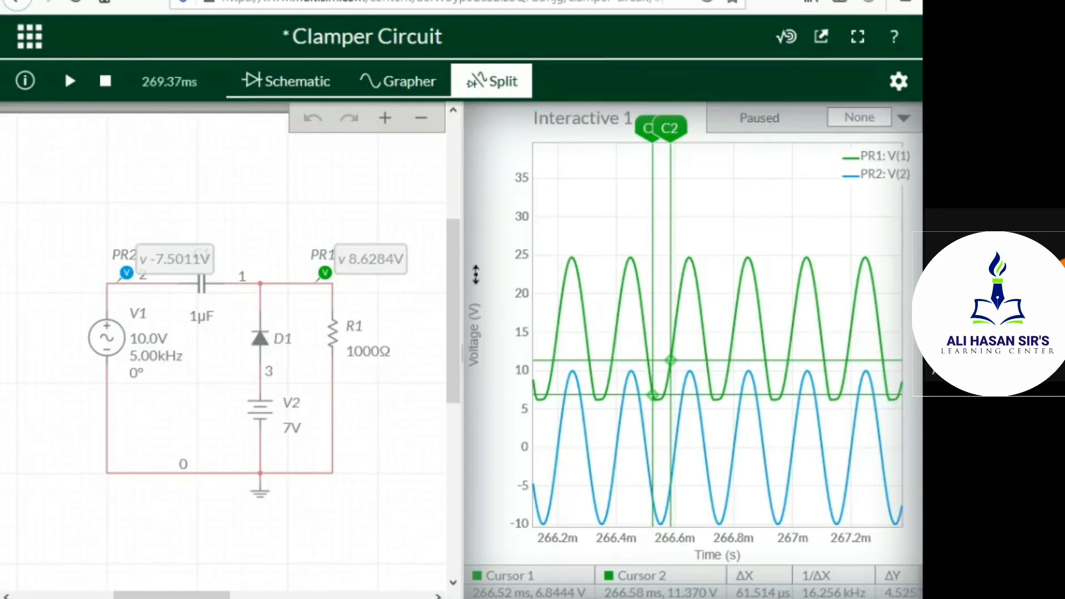
pyautogui.moveTo(627, 263)
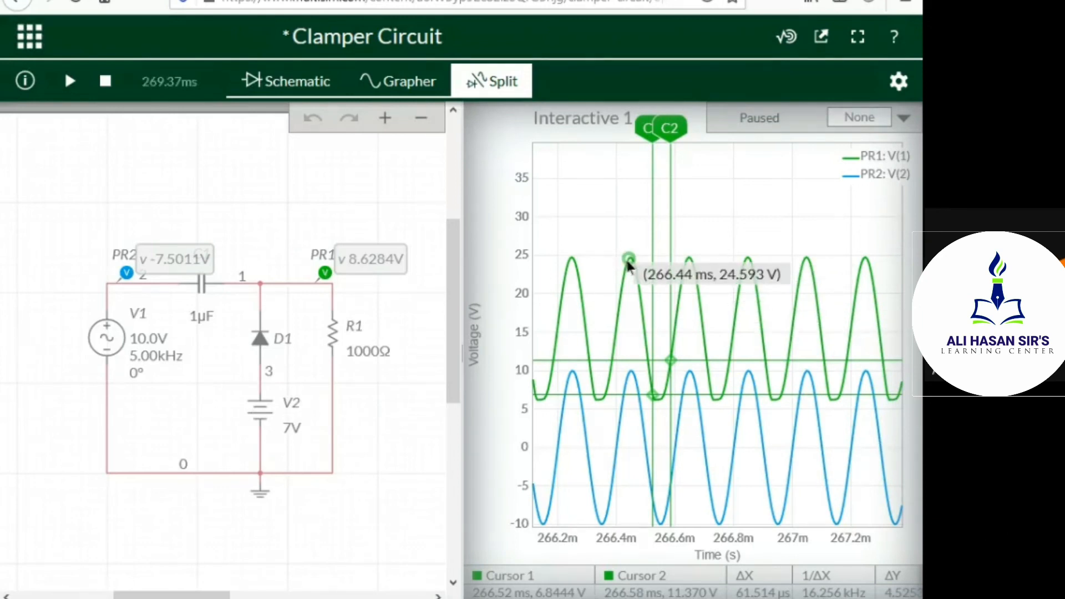
pyautogui.moveTo(597, 401)
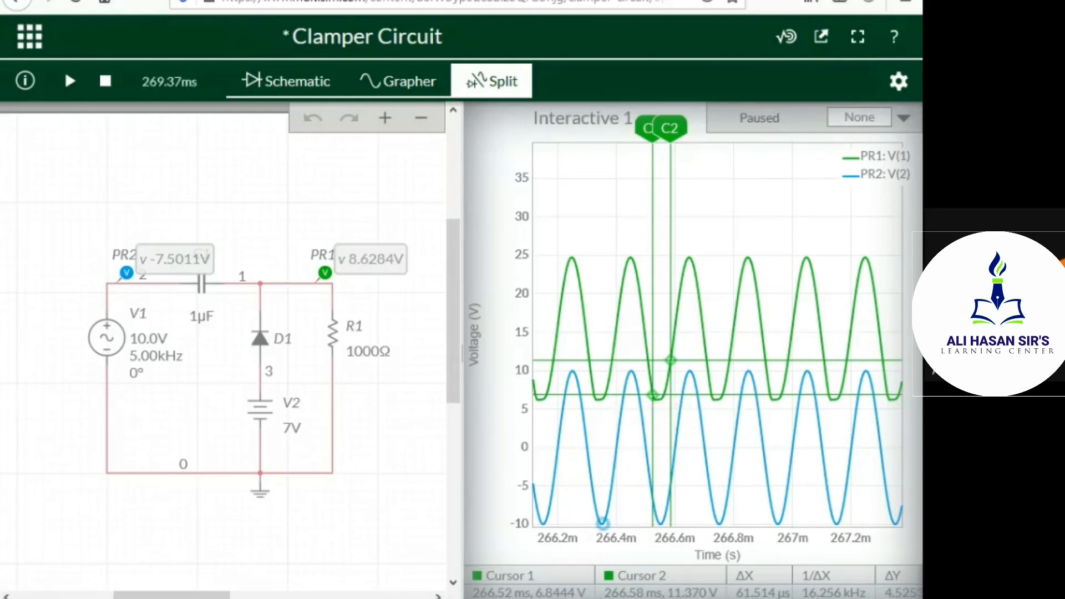
# Step: Switch to the Basic Electronics lab manual PDF and review the observation table, practical questions, assessment scheme, graph sheet and 1N4001-1N4007 datasheet
pyautogui.moveTo(612, 598)
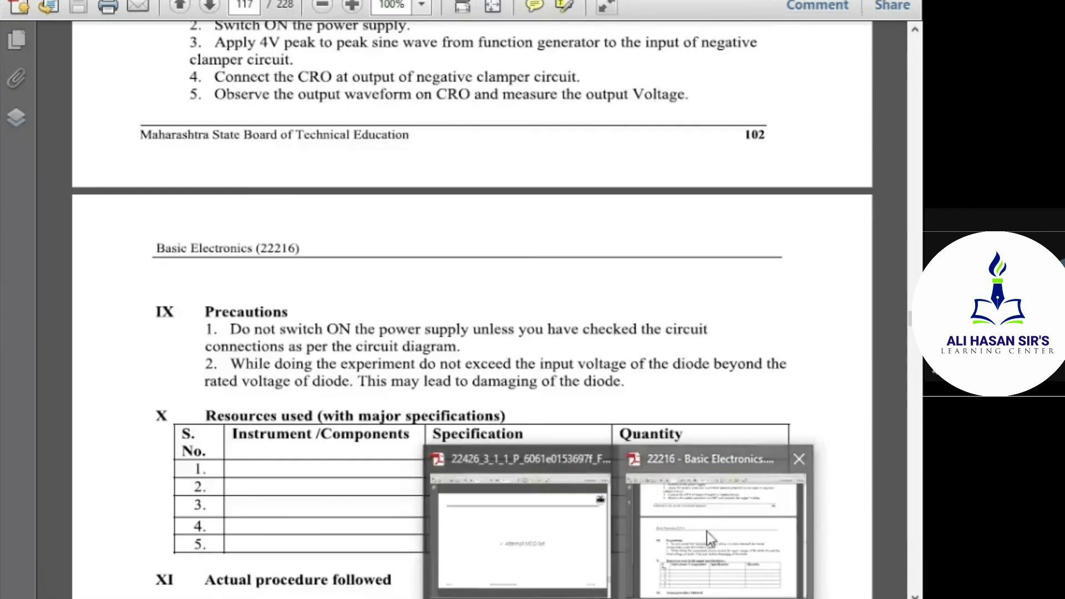
pyautogui.click(707, 531)
pyautogui.scroll(-10, 524, 436)
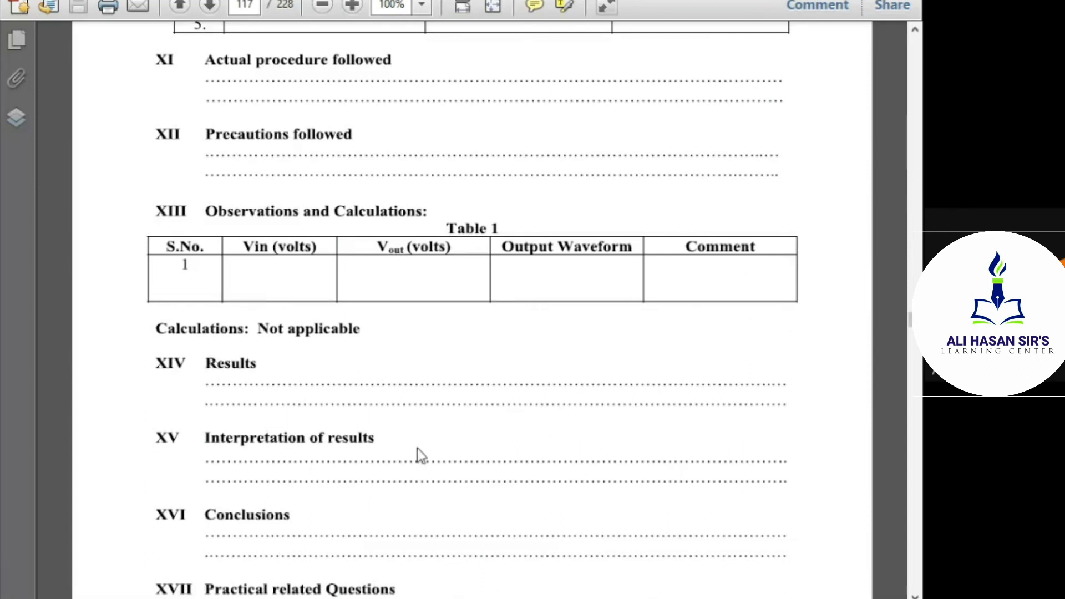
pyautogui.scroll(-3, 418, 448)
pyautogui.scroll(-12, 418, 448)
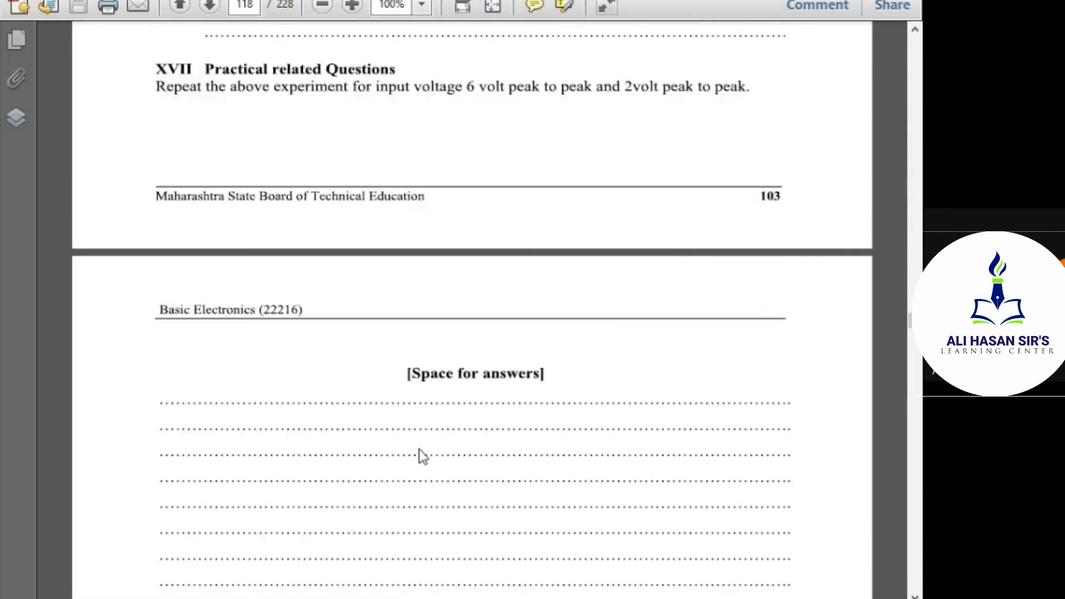
pyautogui.scroll(-13, 418, 448)
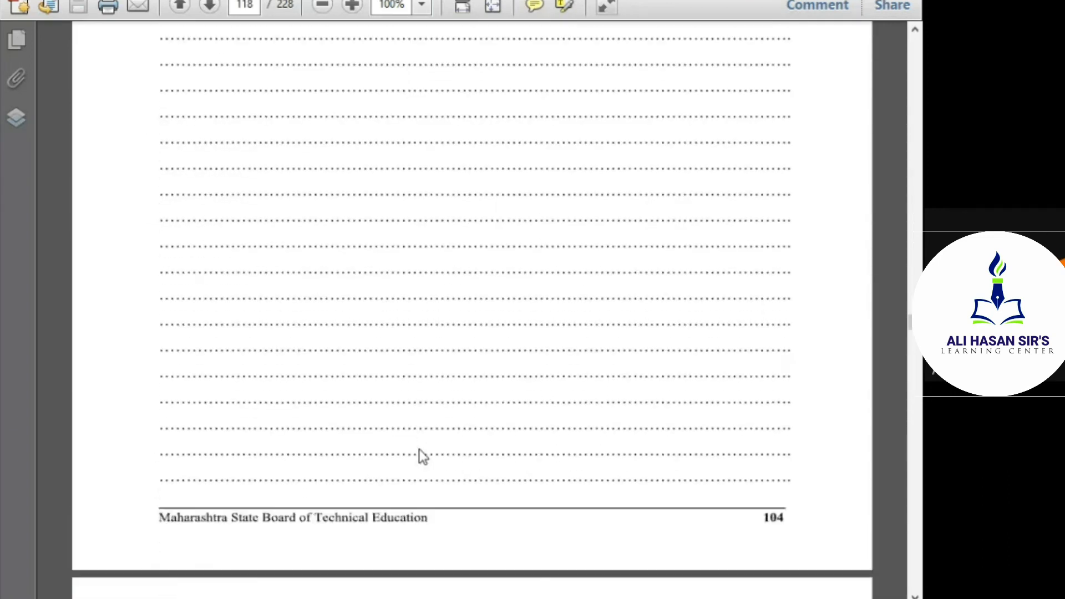
pyautogui.scroll(-10, 419, 448)
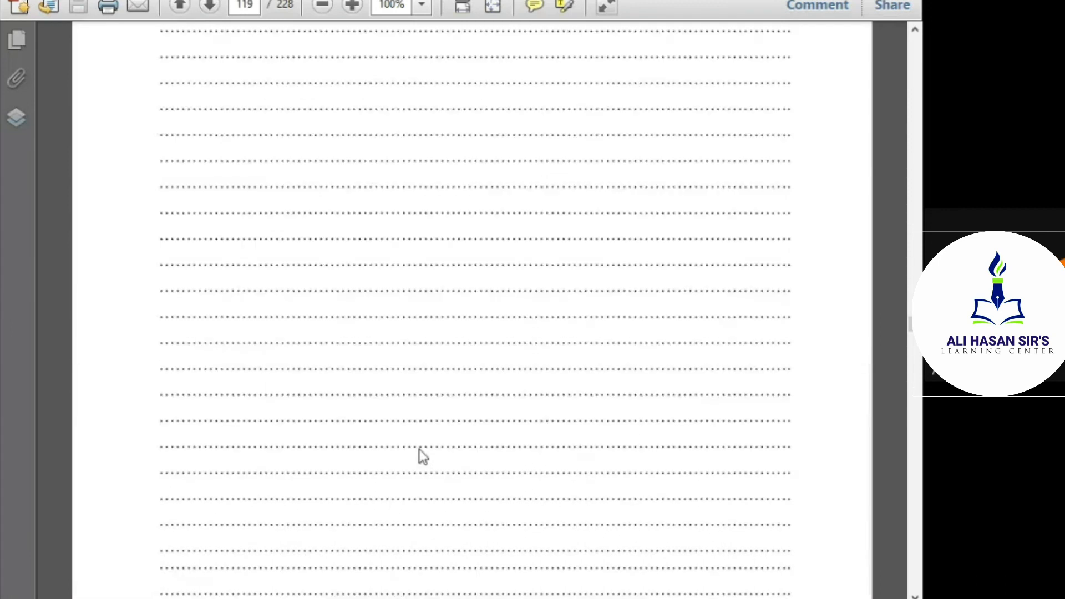
pyautogui.scroll(-14, 419, 448)
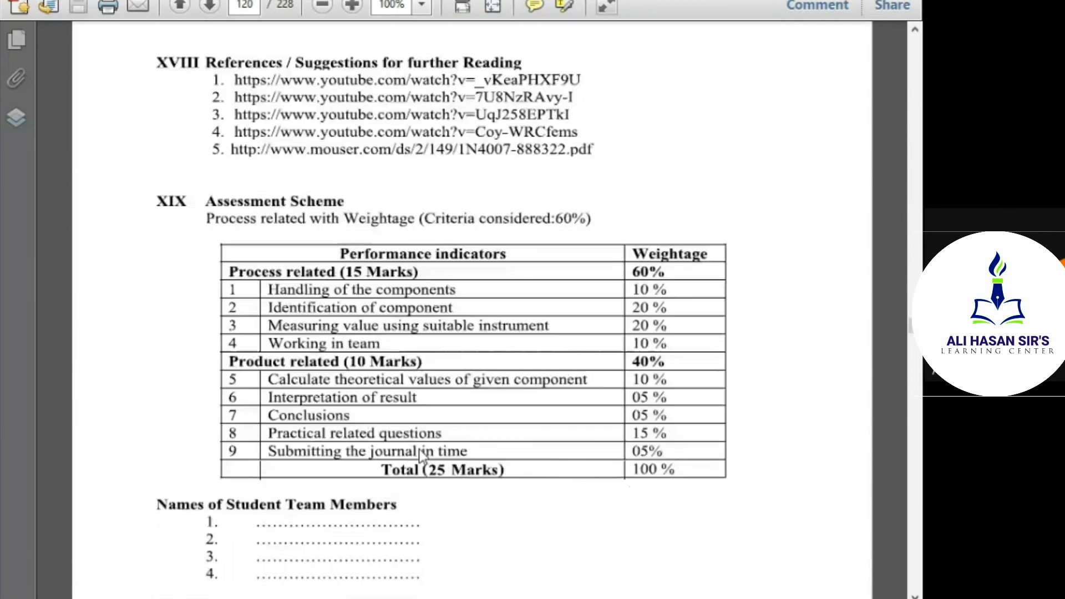
pyautogui.scroll(-10, 419, 450)
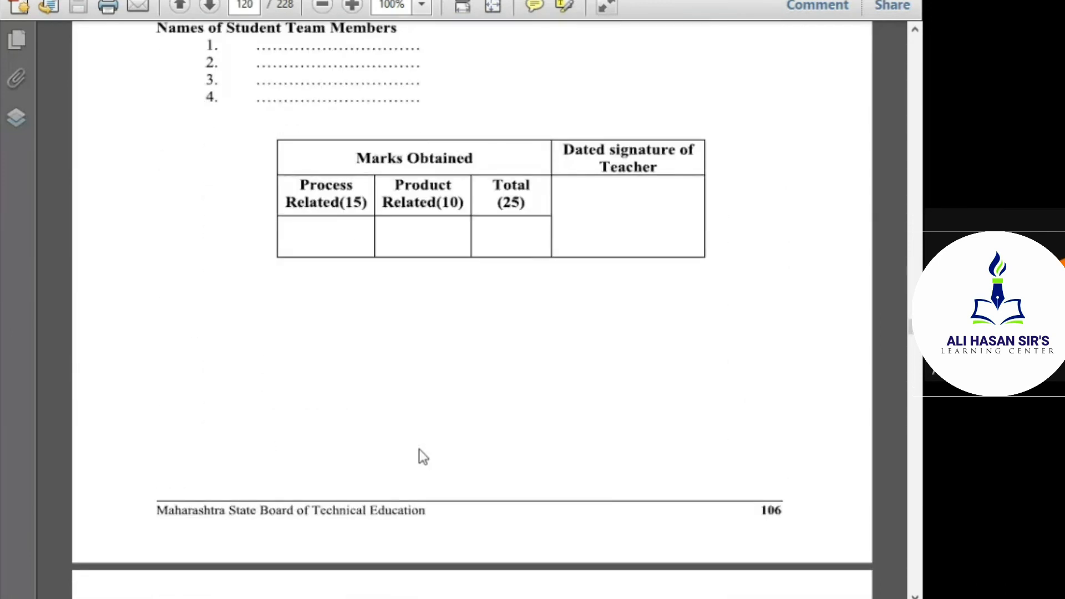
pyautogui.scroll(-12, 420, 450)
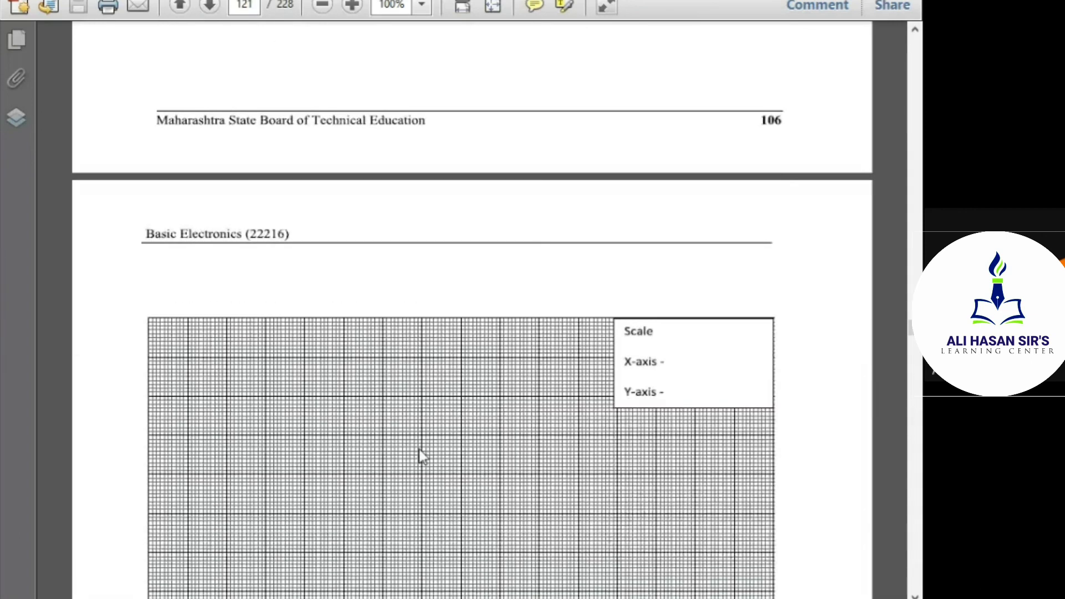
pyautogui.scroll(-12, 418, 449)
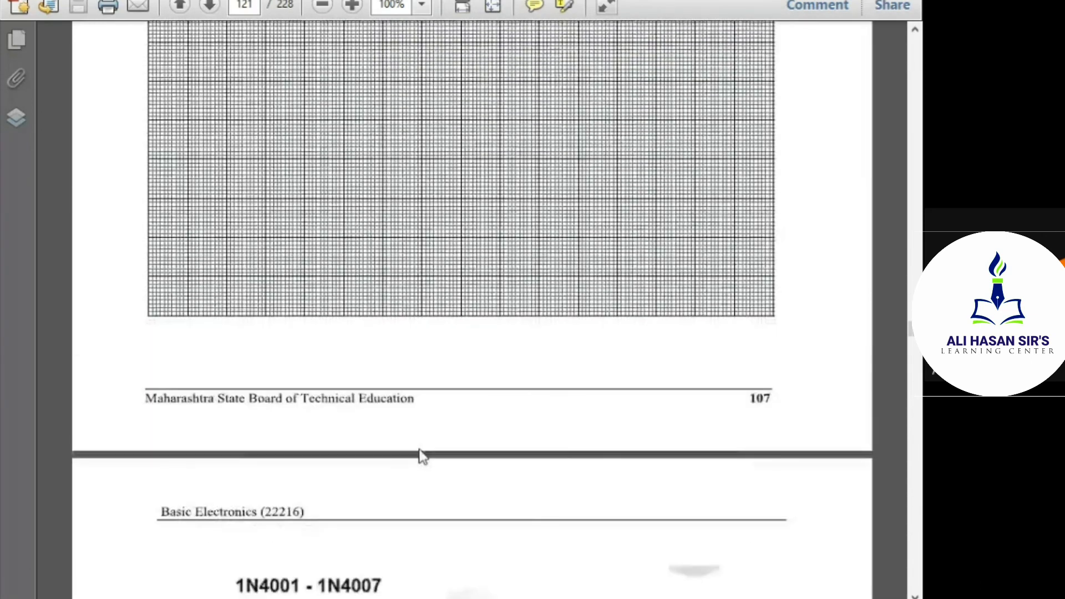
pyautogui.scroll(-10, 418, 449)
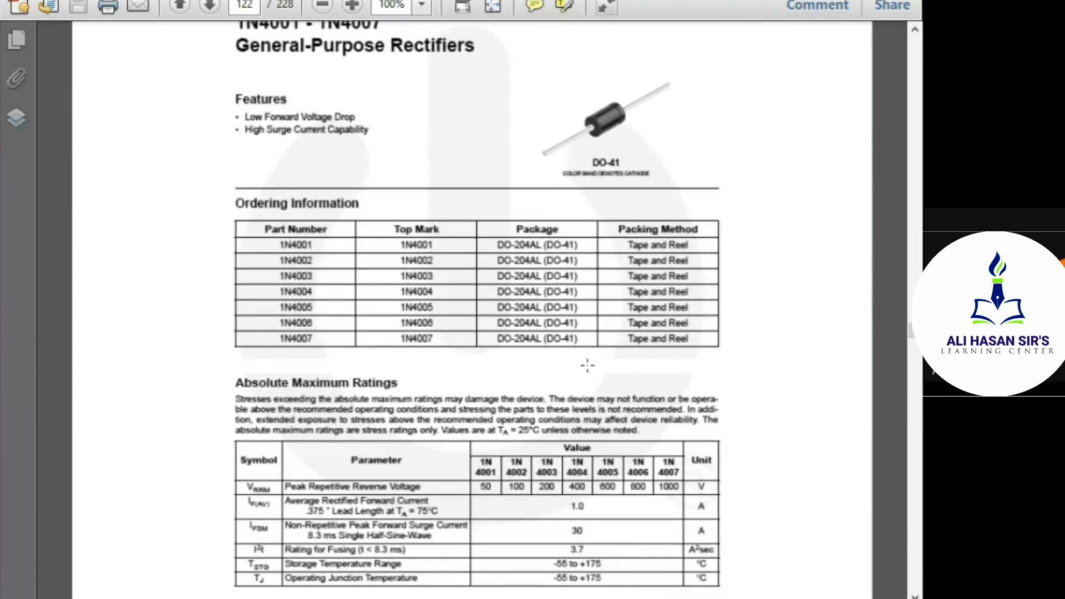
# Step: Return to the browser with the clamper circuit and switch to the Google Meet call's recording panel
pyautogui.moveTo(530, 598)
pyautogui.click(446, 557)
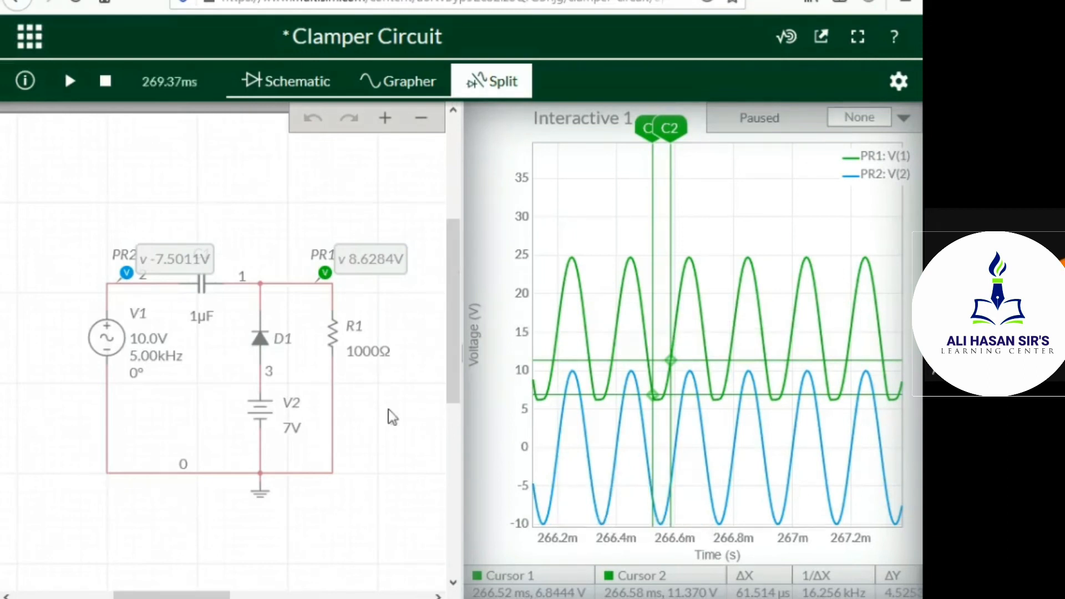
pyautogui.click(177, 0)
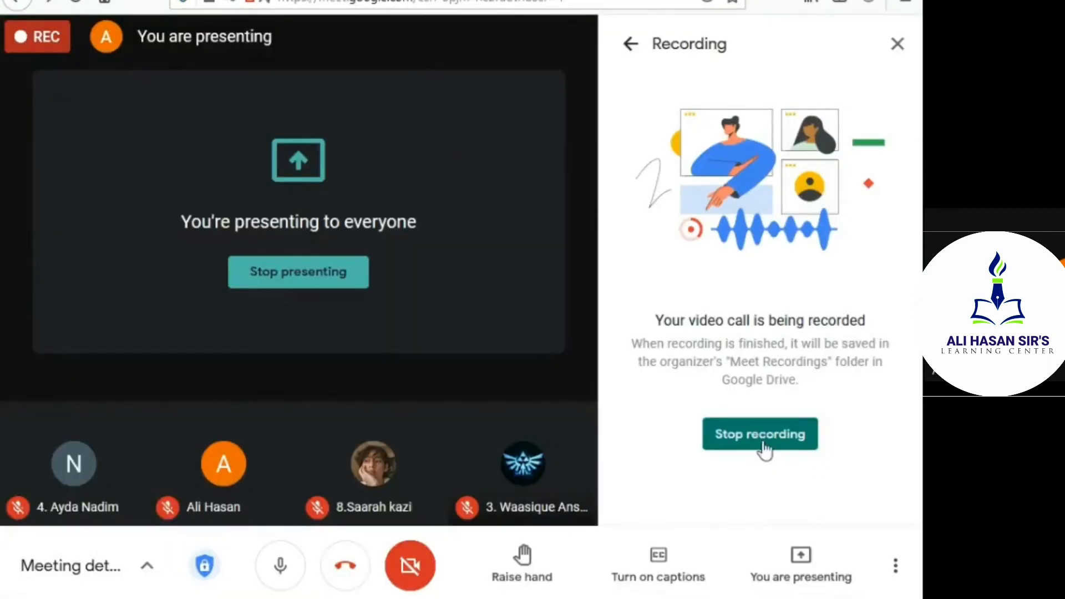